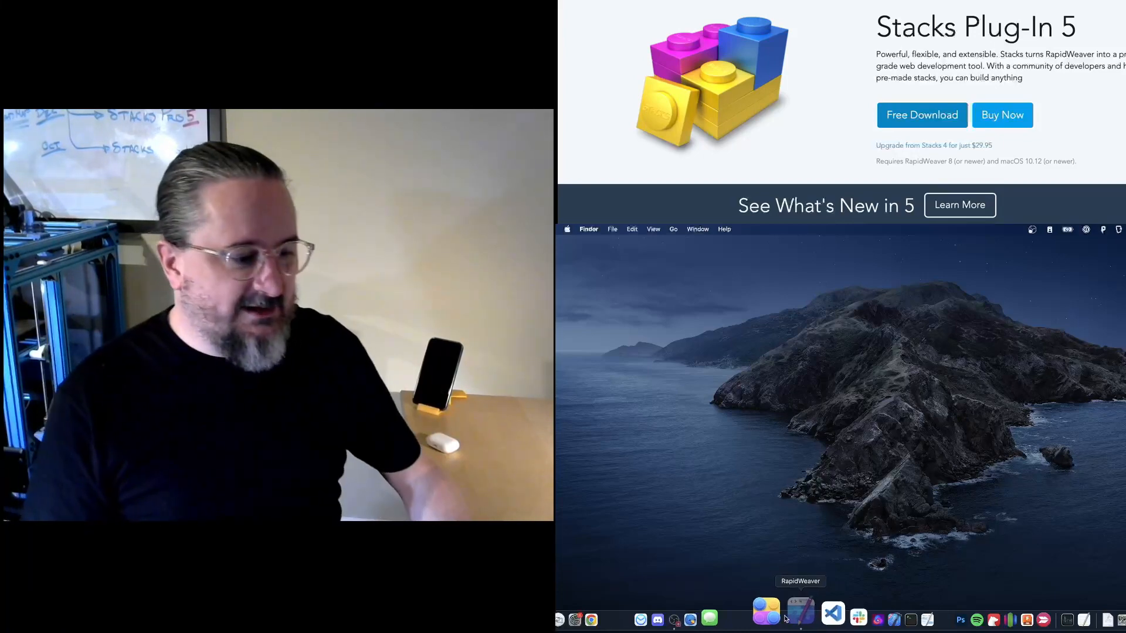
# Switch to the Stacks project in RapidWeaver, select the Markdown stack and examine which Stacks commands apply to it
pyautogui.click(790, 618)
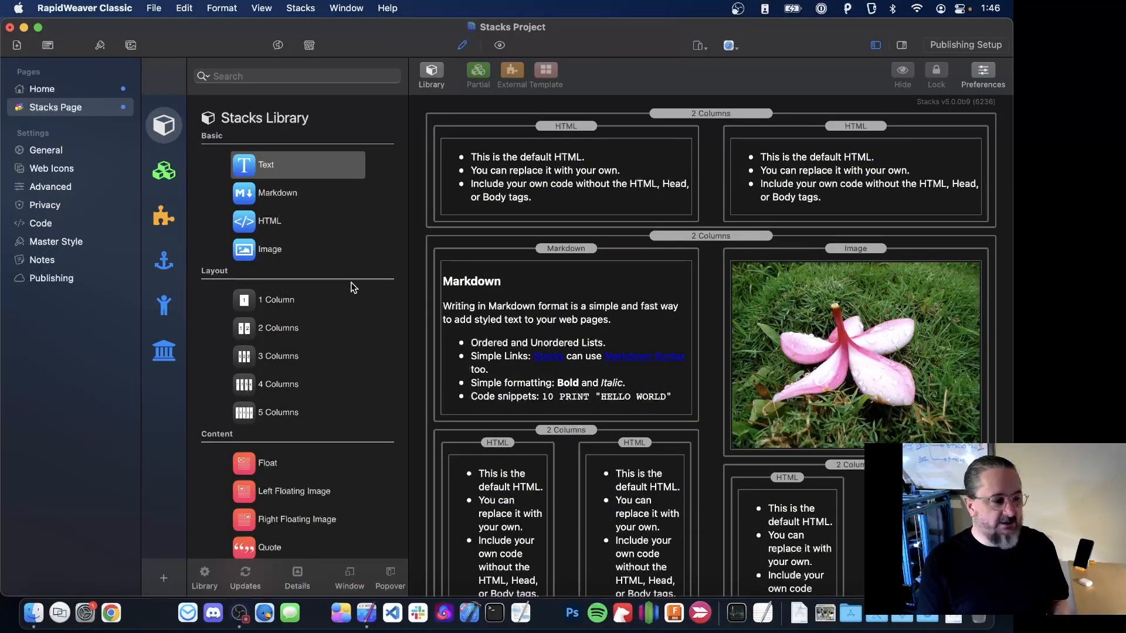
pyautogui.click(301, 7)
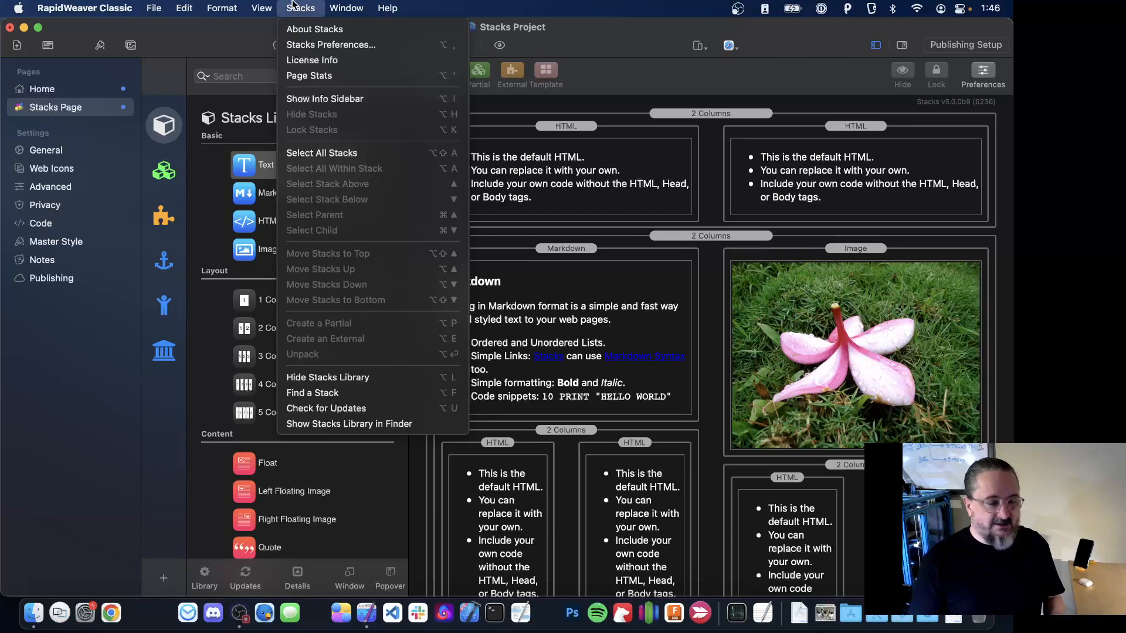
pyautogui.click(526, 362)
pyautogui.click(526, 362)
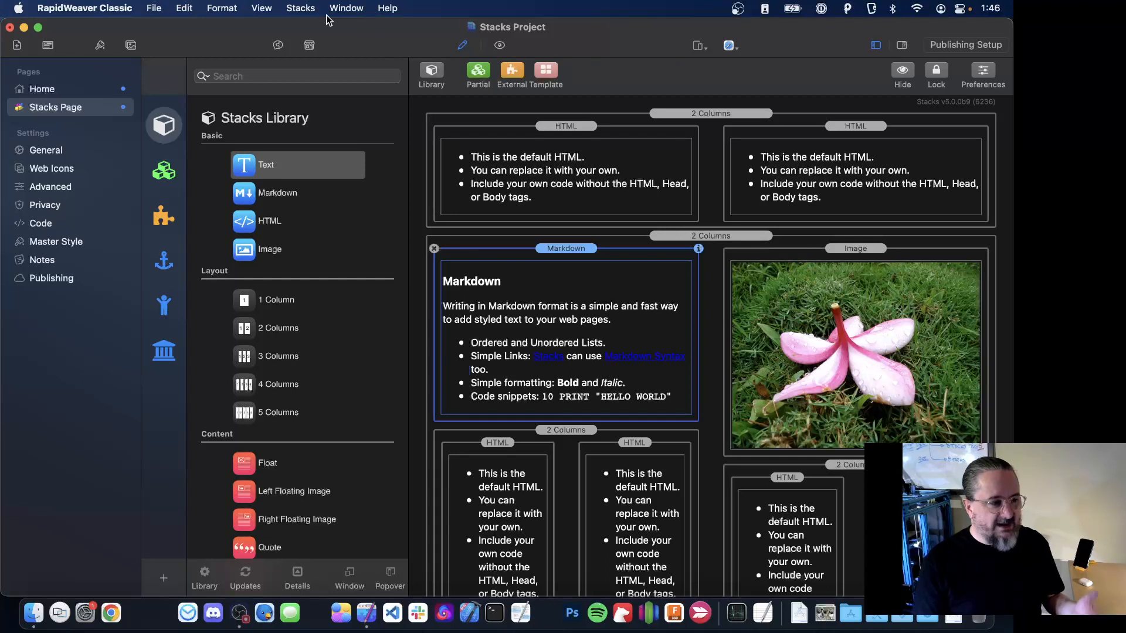
pyautogui.click(302, 8)
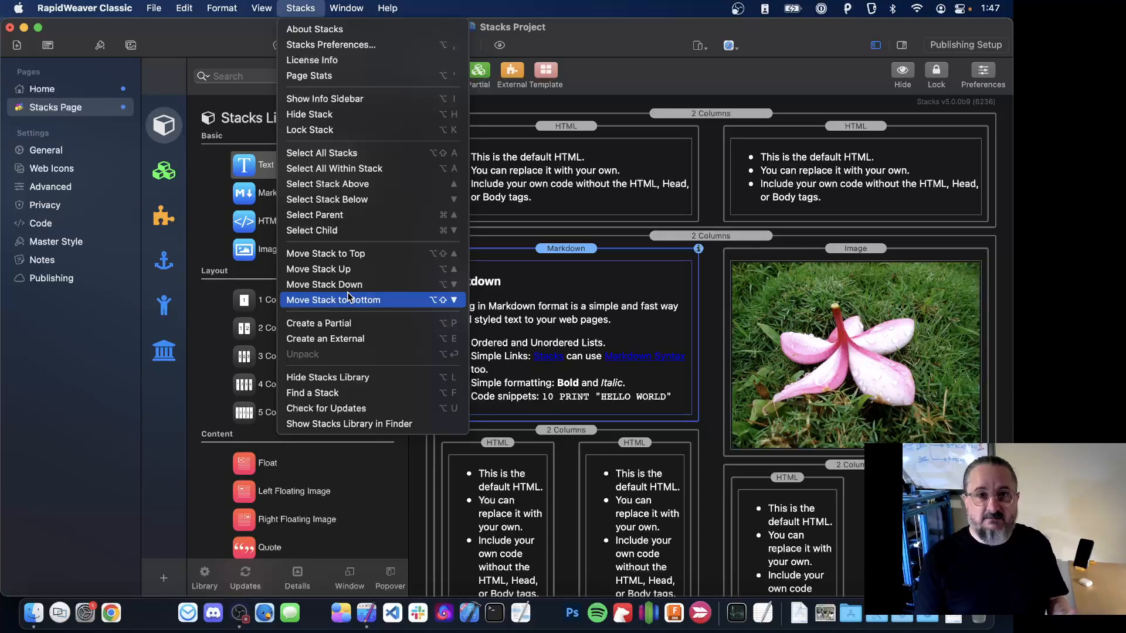
pyautogui.click(567, 258)
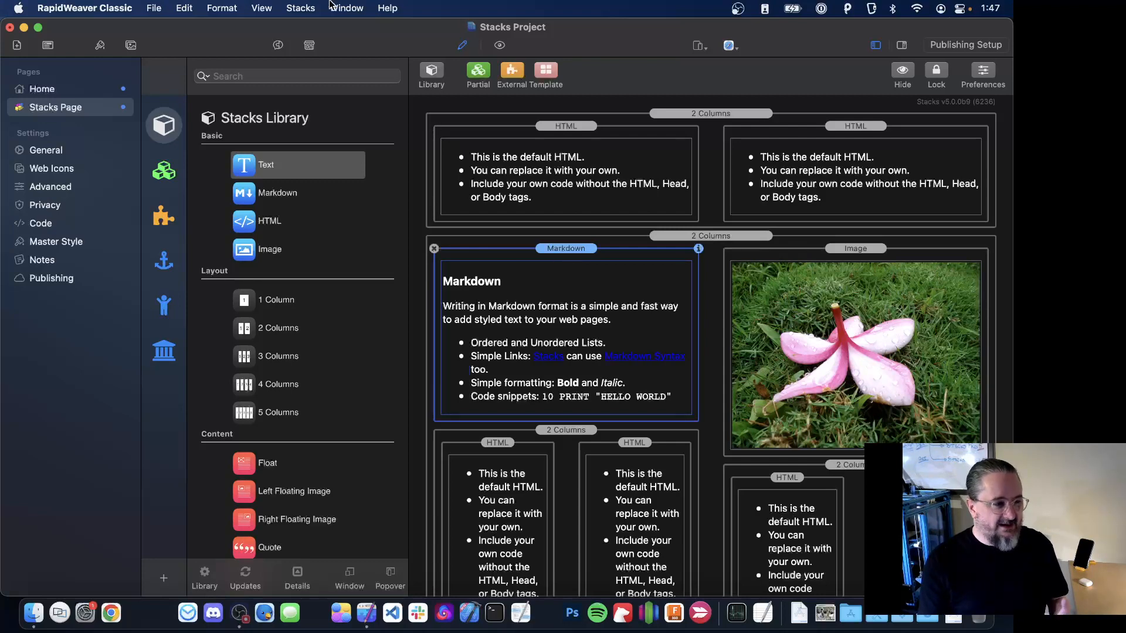
pyautogui.click(313, 8)
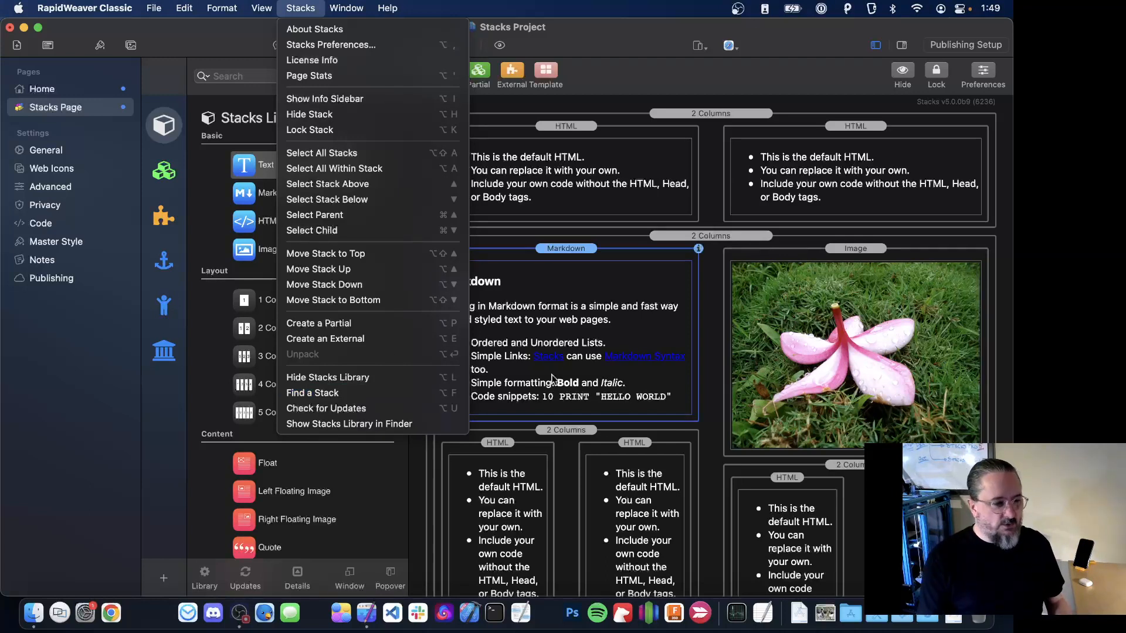
# Delete every stack on the page by way of Select All Stacks, and undo the deletion
pyautogui.click(616, 169)
pyautogui.click(616, 169)
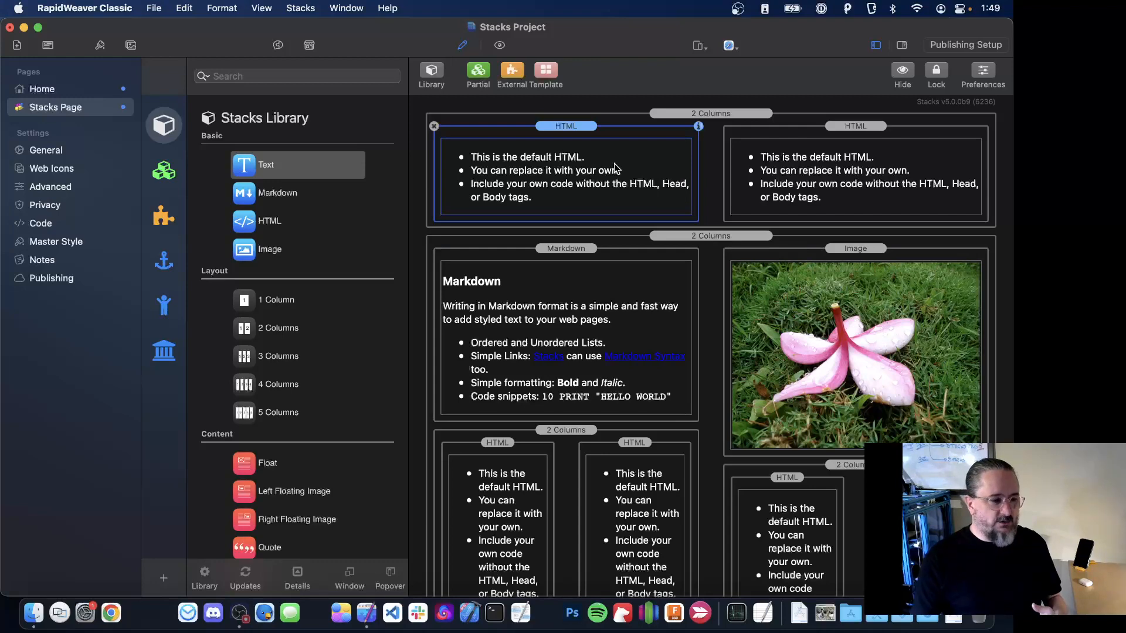
pyautogui.click(300, 8)
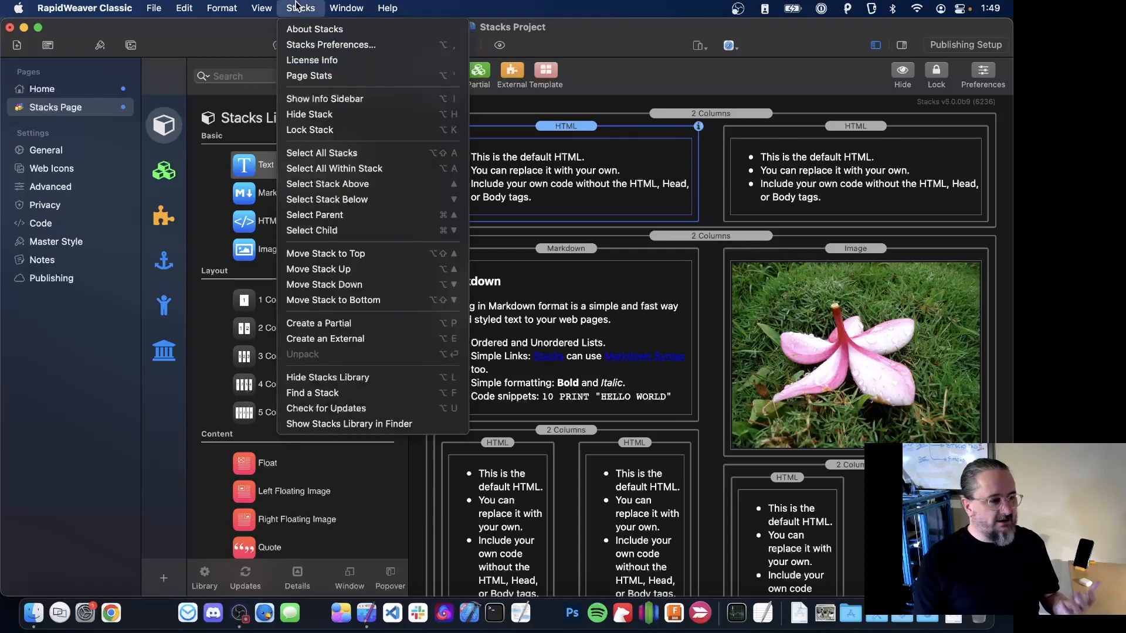
pyautogui.click(307, 153)
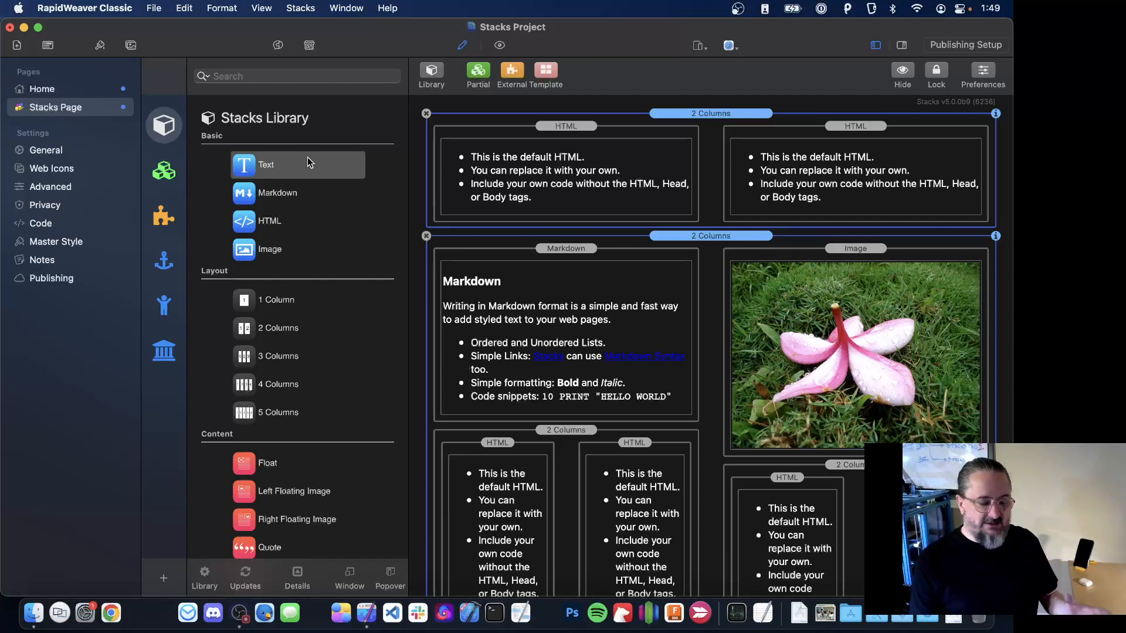
pyautogui.press('Delete')
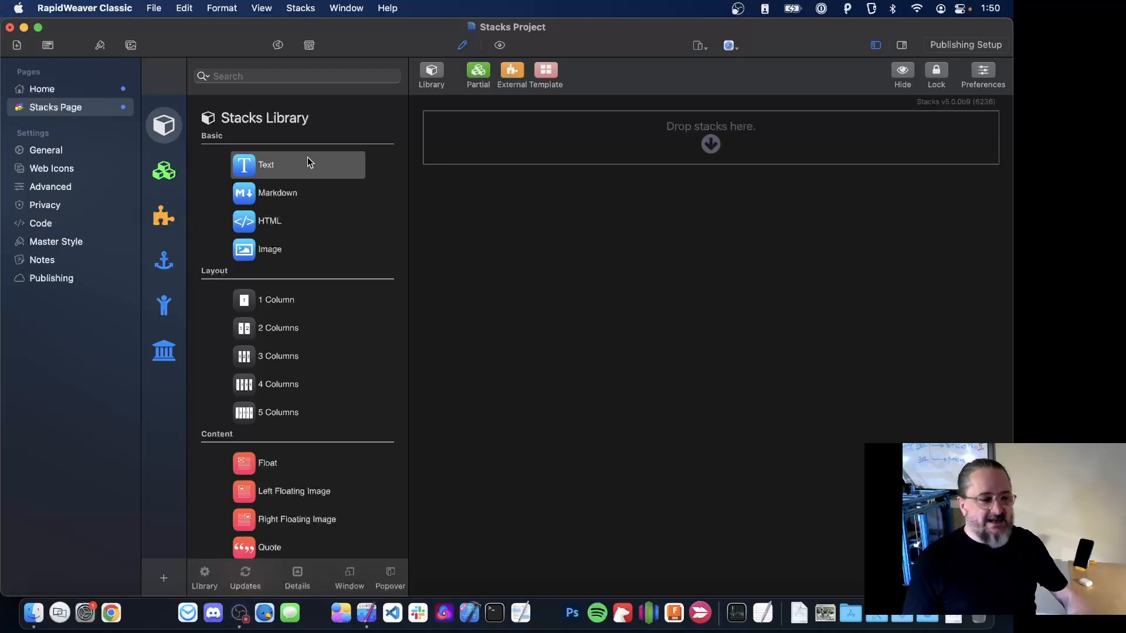
pyautogui.press('super+z')
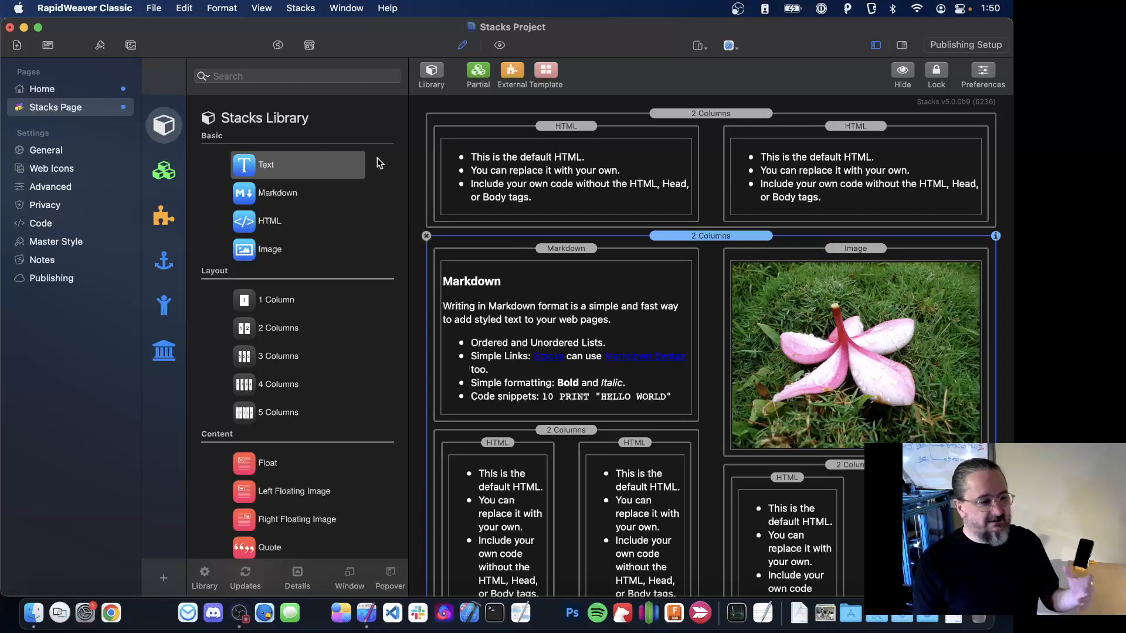
# Starting from the first HTML stack in the nested 2 Columns under the Markdown stack, select all stacks within that parent
pyautogui.scroll(-3, 495, 249)
pyautogui.scroll(-4, 495, 249)
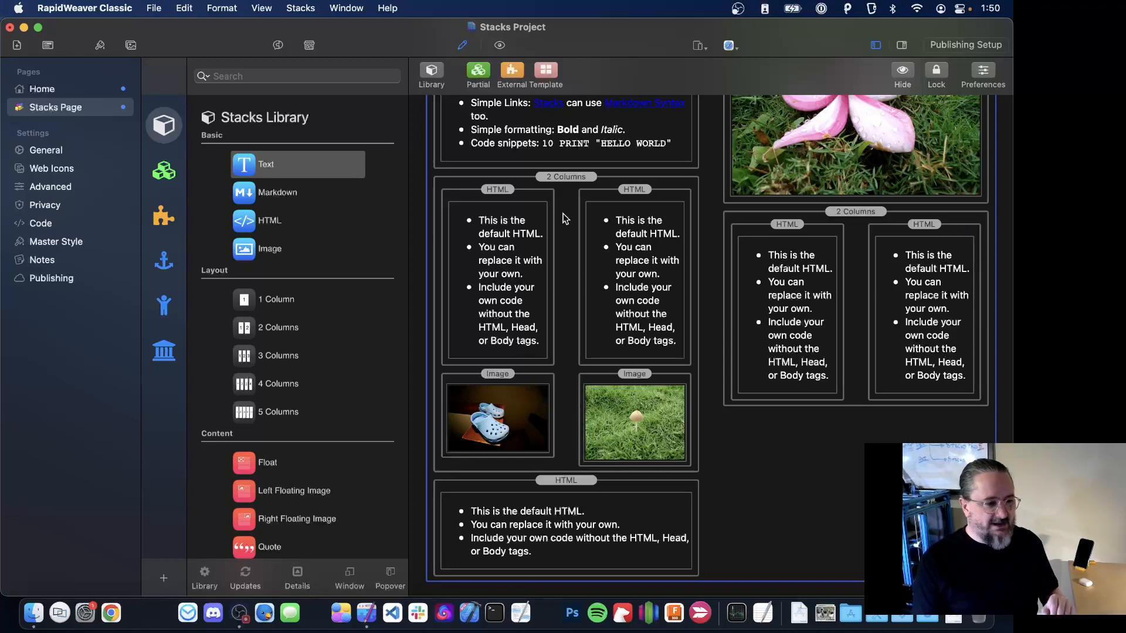
pyautogui.click(562, 184)
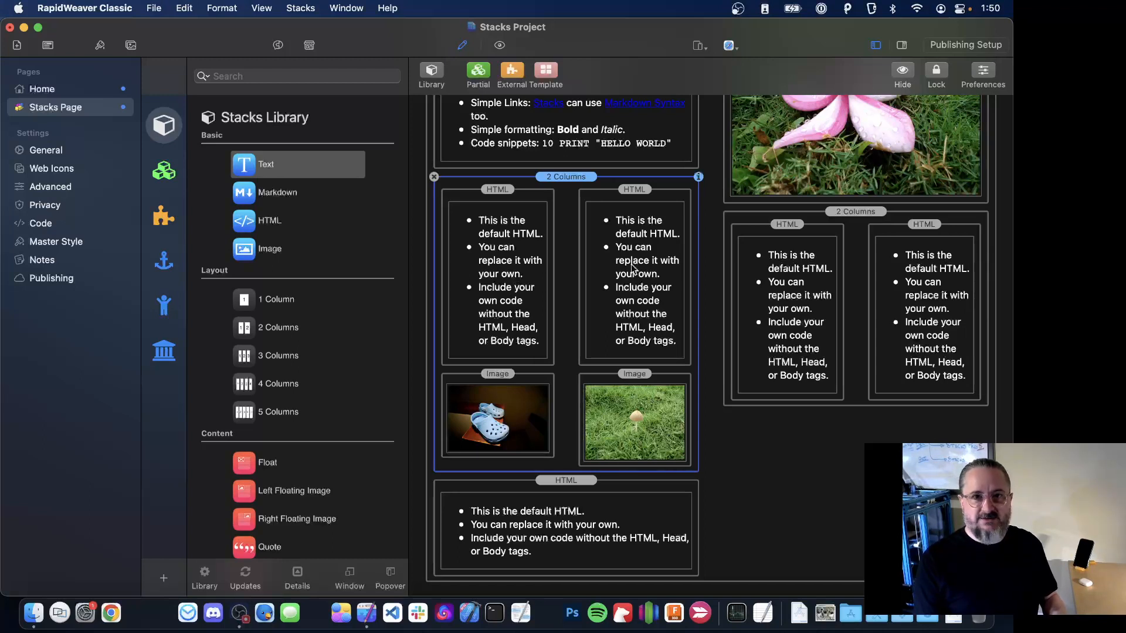
pyautogui.click(501, 218)
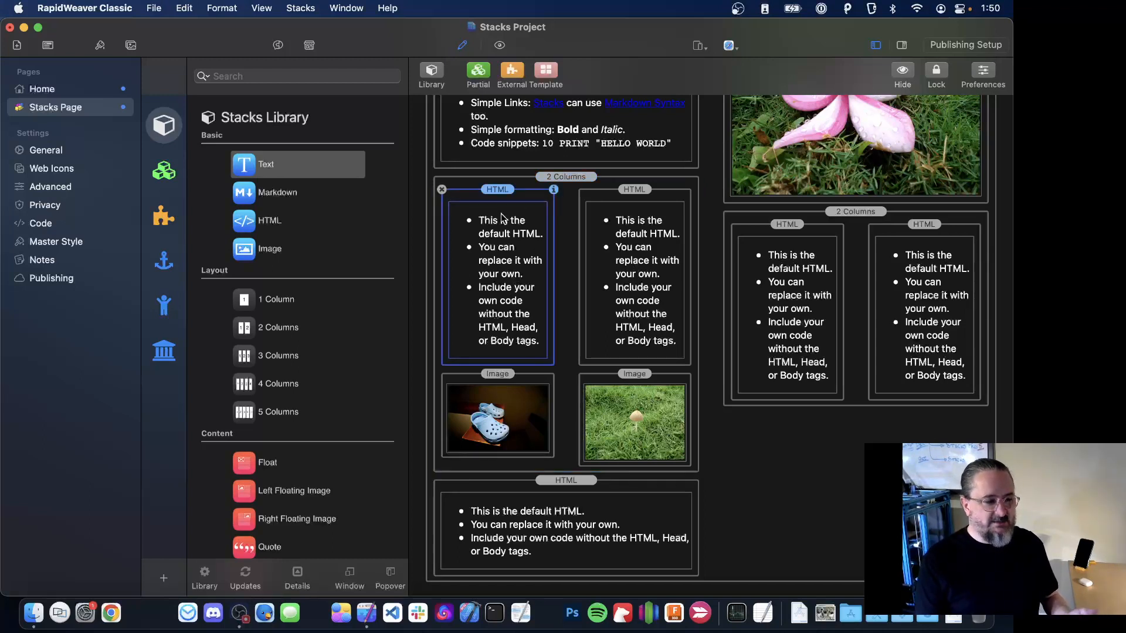
pyautogui.click(299, 7)
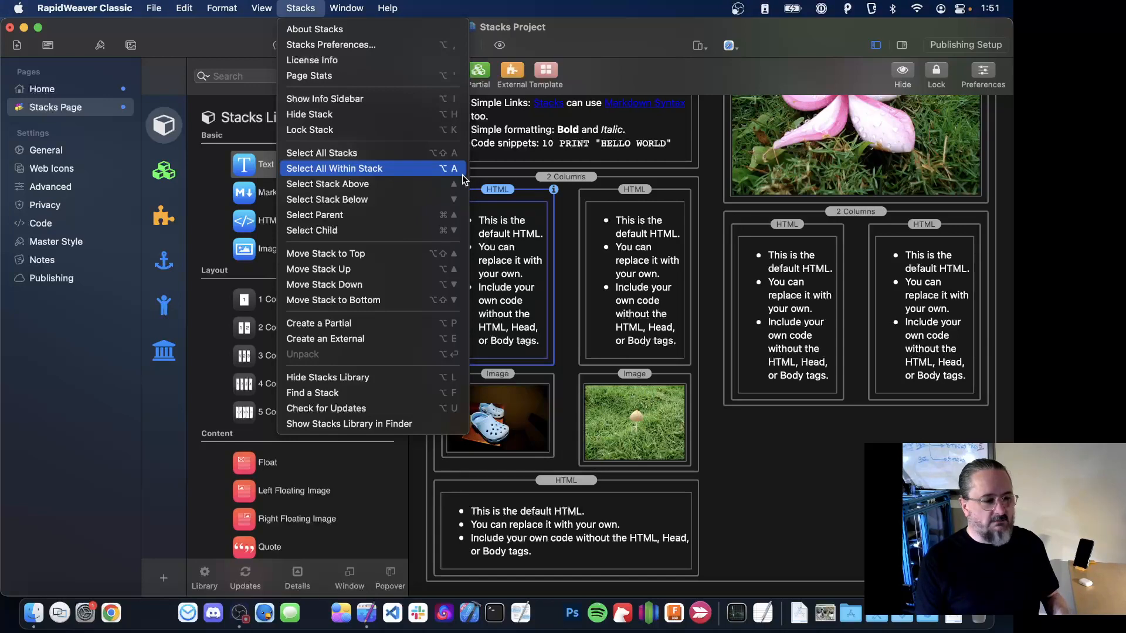
pyautogui.click(334, 168)
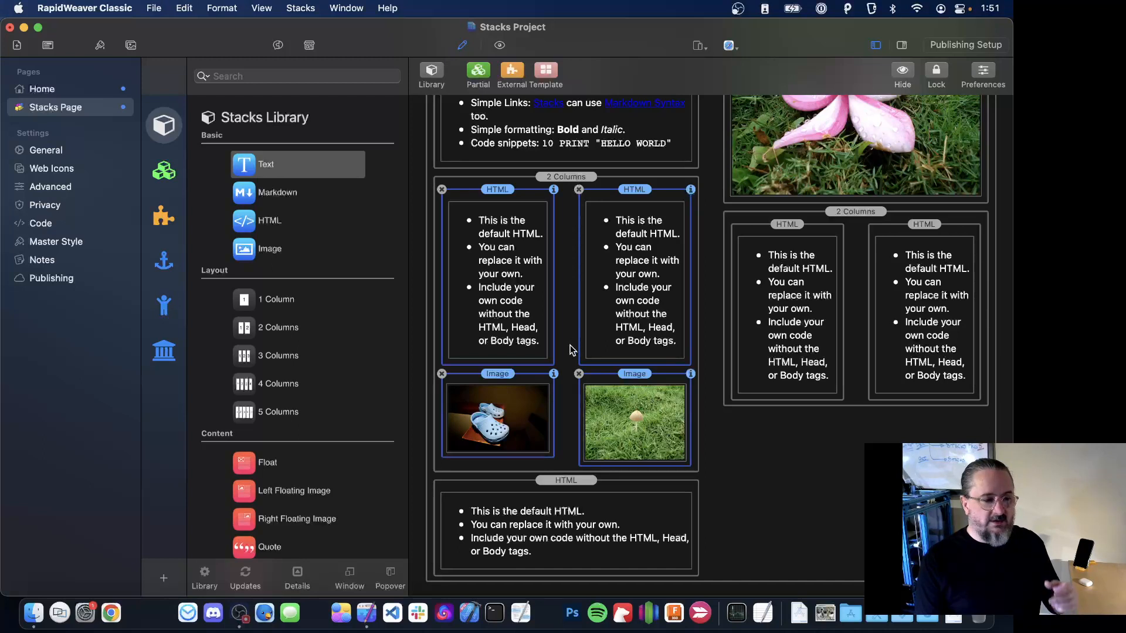
# Select an HTML stack in each of the two nested 2 Columns, extend the selection to everything within both, and try to delete it
pyautogui.click(587, 519)
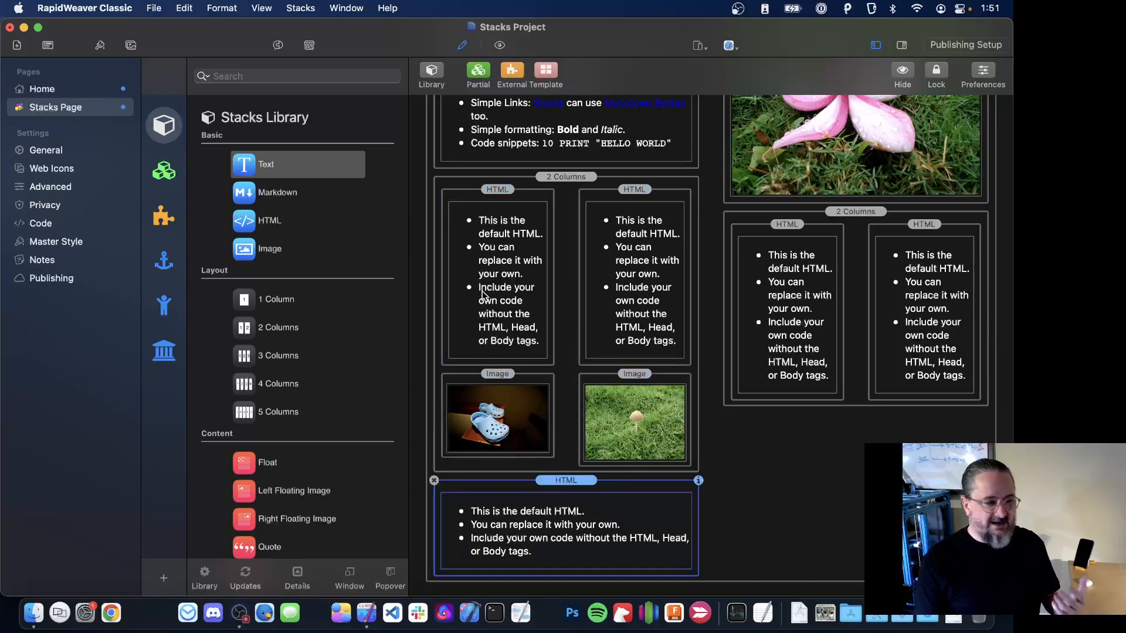
pyautogui.click(483, 292)
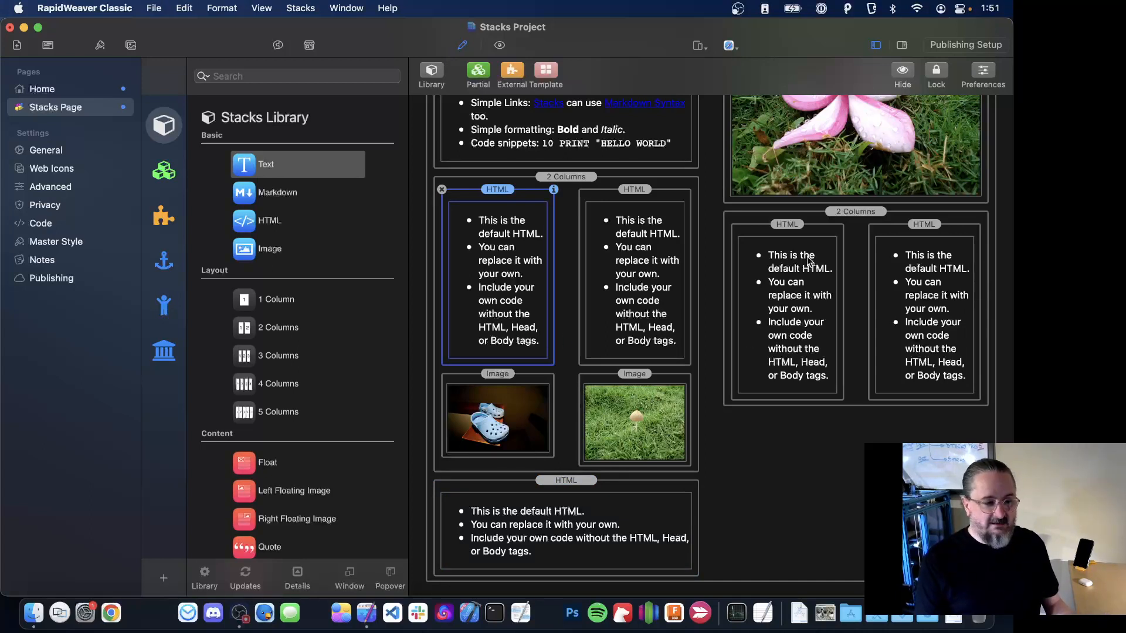
pyautogui.moveTo(809, 261)
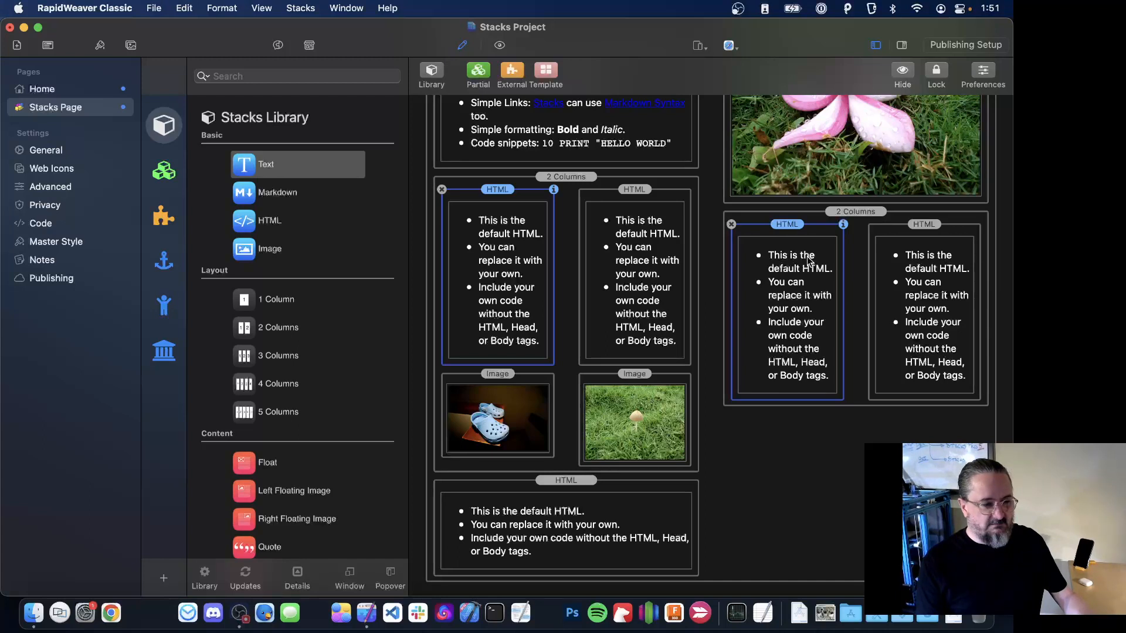
pyautogui.press('super+a')
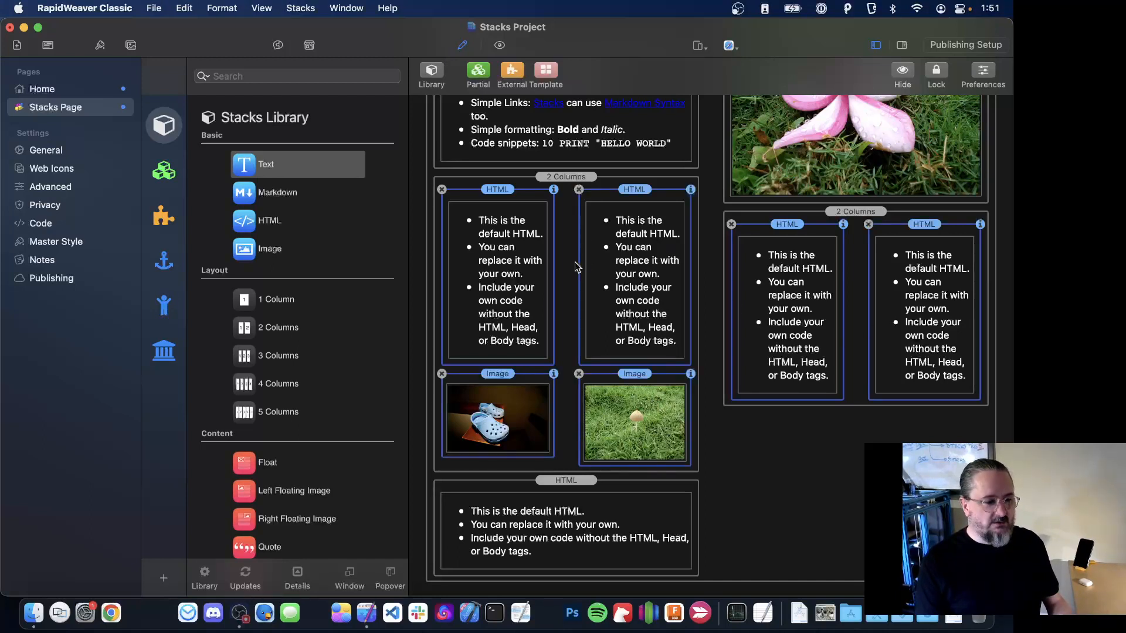
pyautogui.press('Delete')
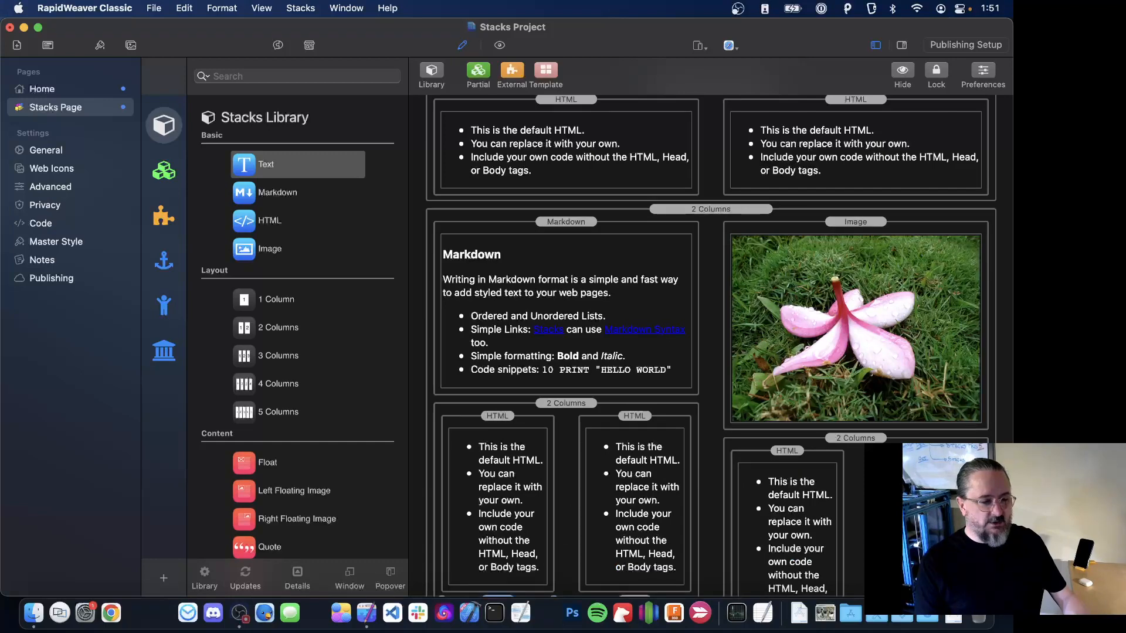
# Switch the selection back and forth between the blue clogs image stack and the HTML stack above it
pyautogui.scroll(-5, 822, 434)
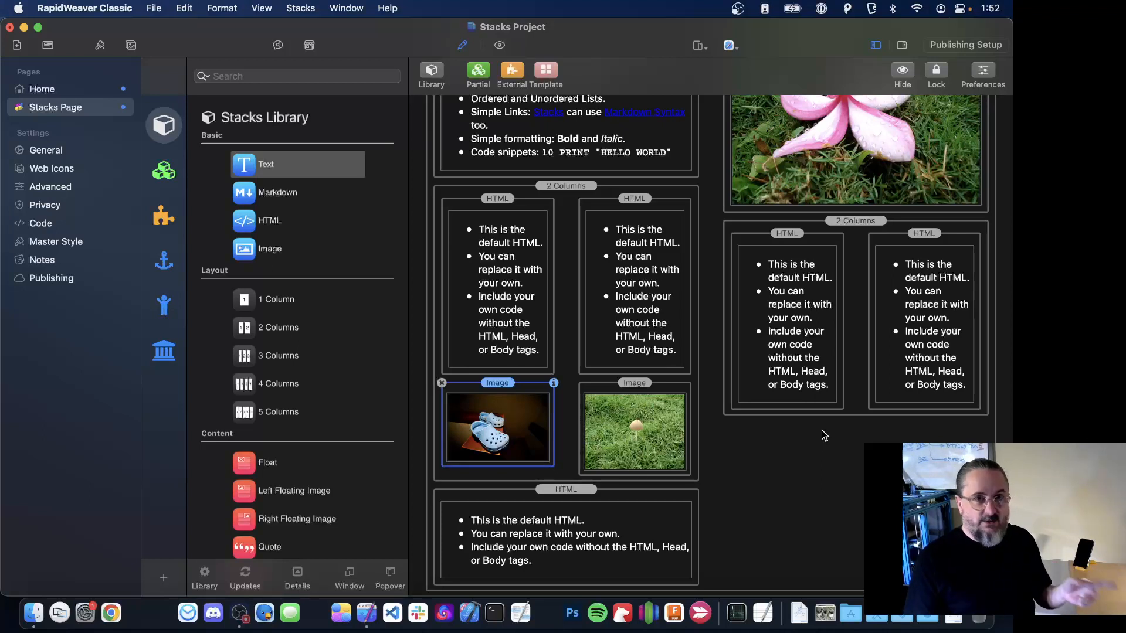
pyautogui.click(300, 7)
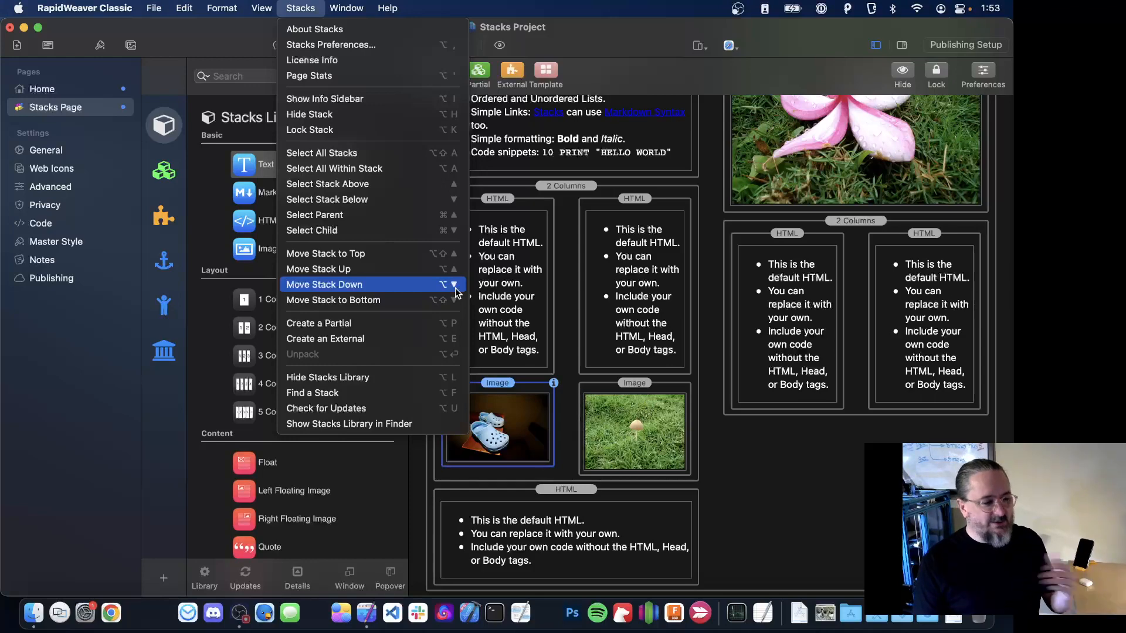
pyautogui.click(620, 289)
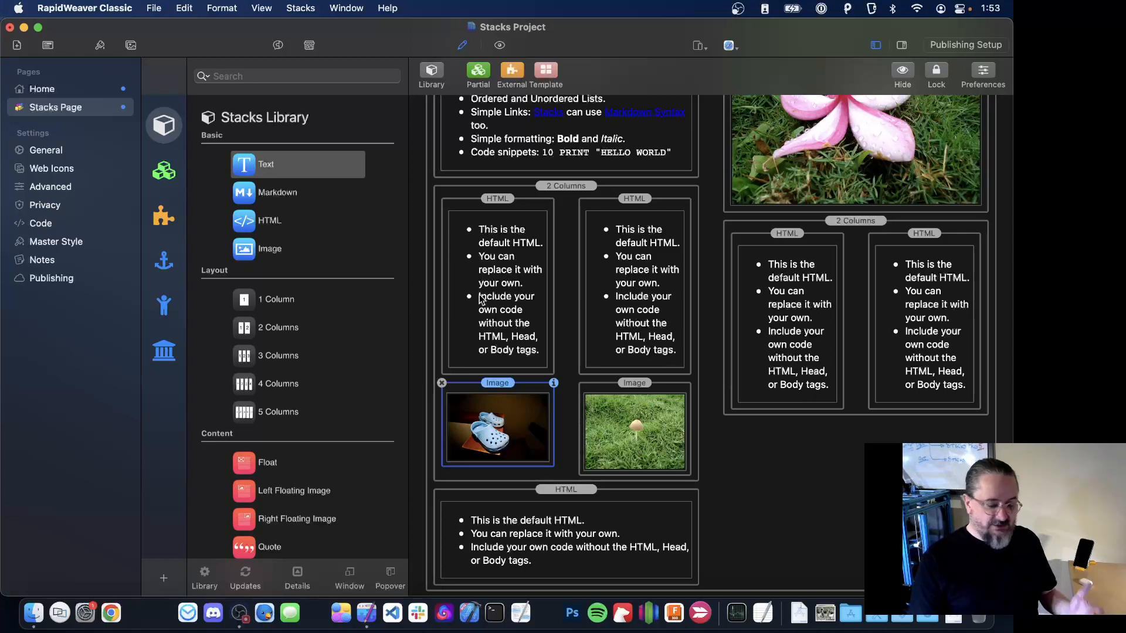
pyautogui.press('Up')
pyautogui.press('Down')
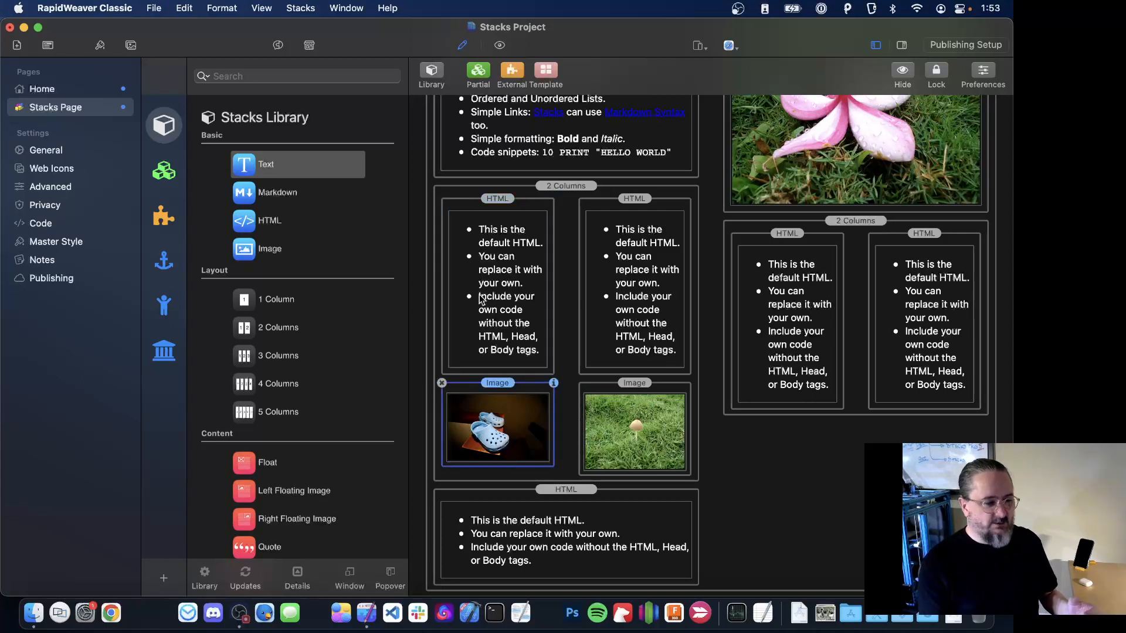
pyautogui.press('Up')
pyautogui.press('Down')
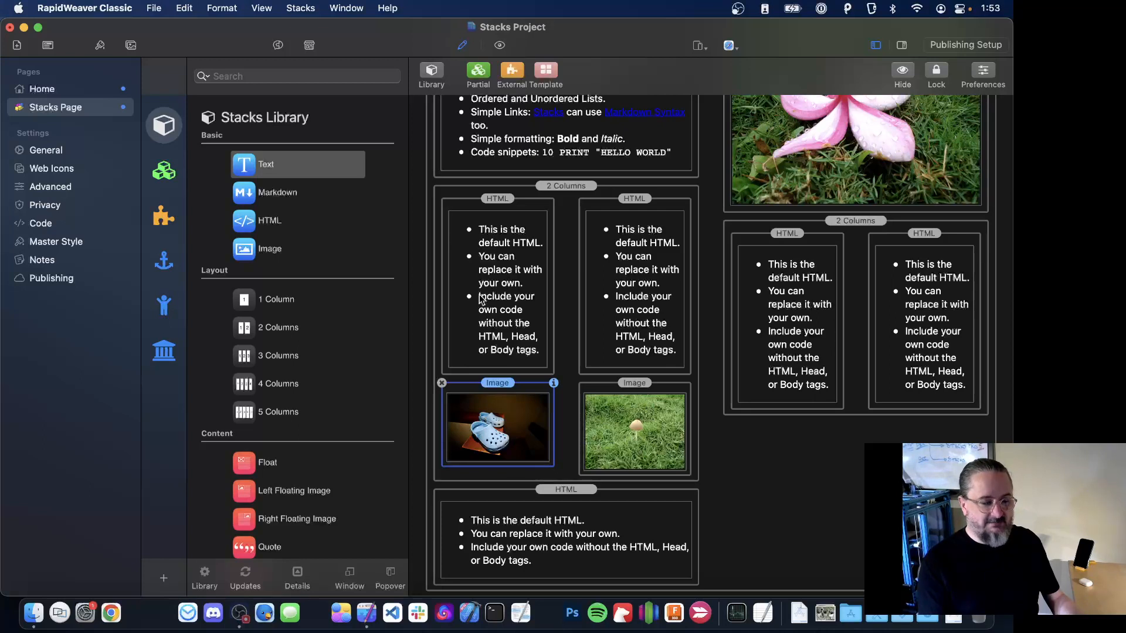
# Move the clogs image stack upward step by step, out of both enclosing 2 Columns stacks to the page's top level
pyautogui.press('super+Up')
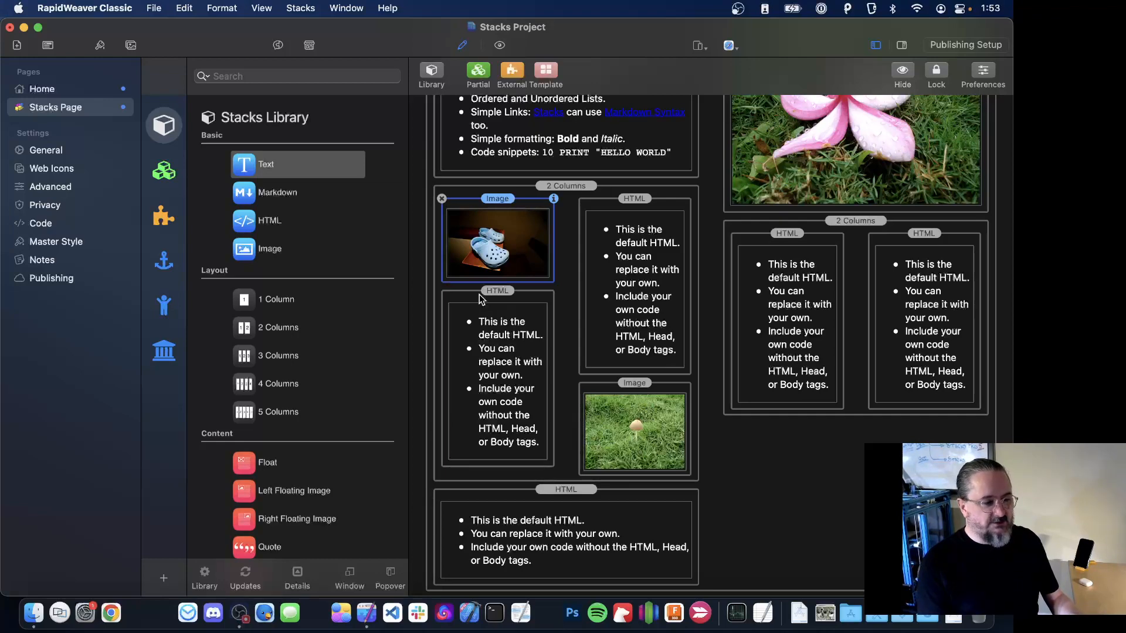
pyautogui.press('super+Up')
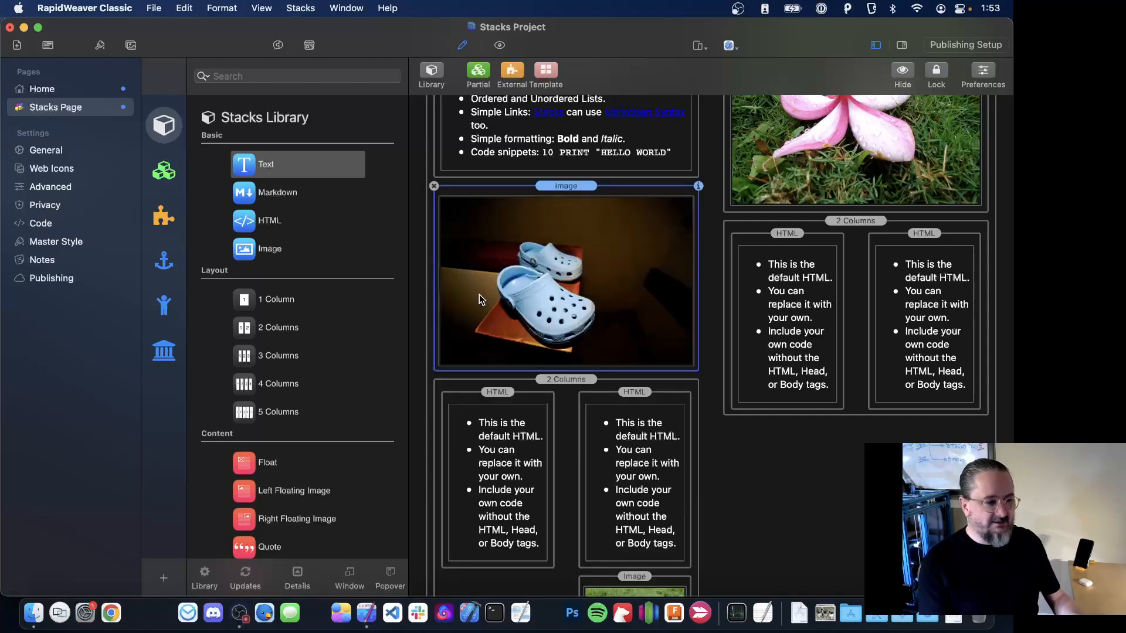
pyautogui.press('super+Up')
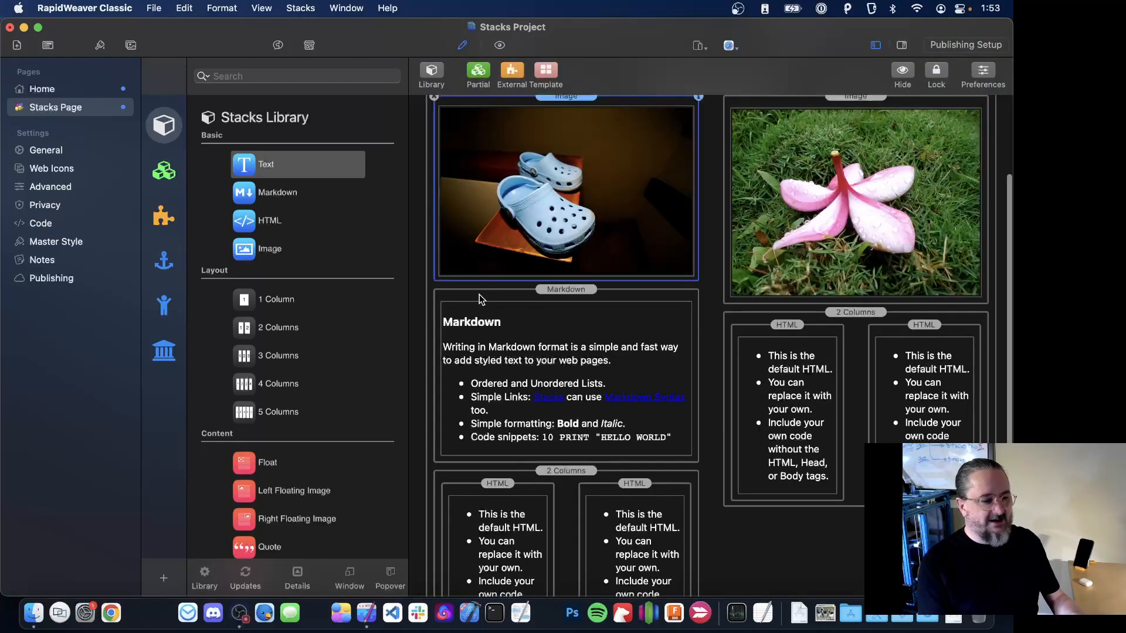
pyautogui.press('super+Up')
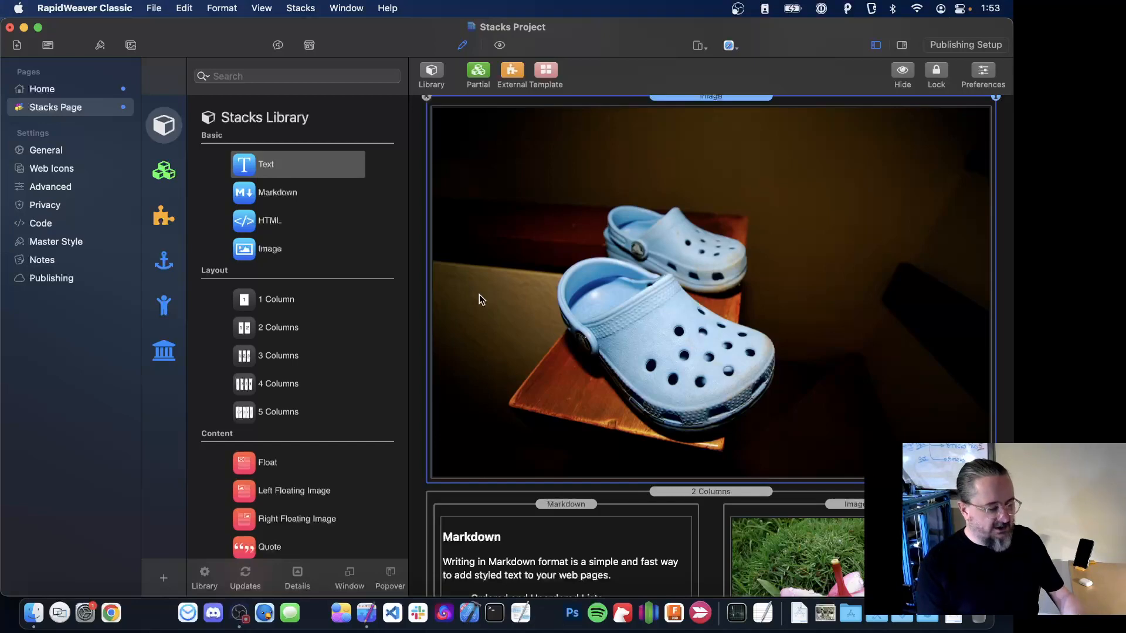
# Move the clogs image stack back down into the nested 2 Columns, below the first-column HTML stack
pyautogui.press('super+Down')
pyautogui.press('super+Down')
pyautogui.press('super+Down')
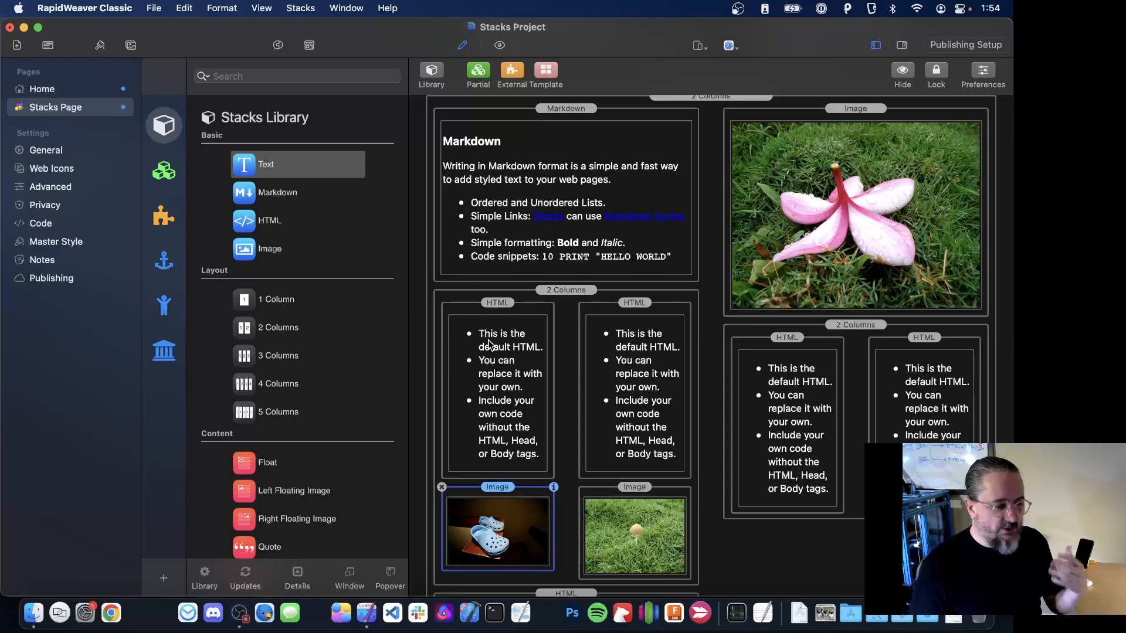
# Add the mushroom image to the clogs image selection and move both stacks up above the first-column HTML stack
pyautogui.scroll(-4, 562, 331)
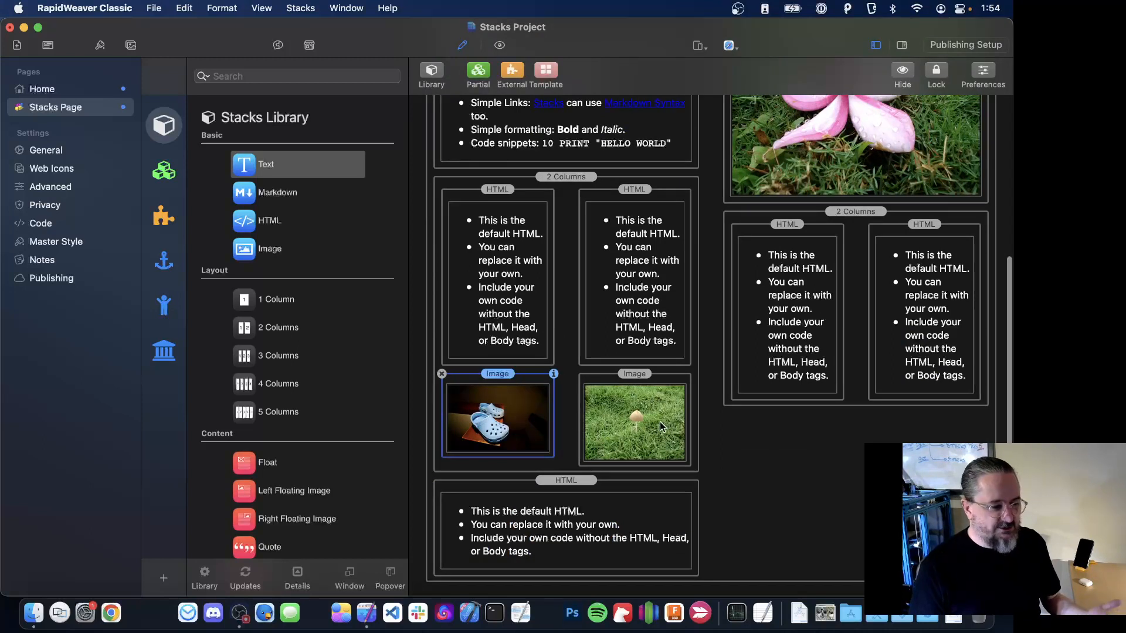
pyautogui.click(659, 429)
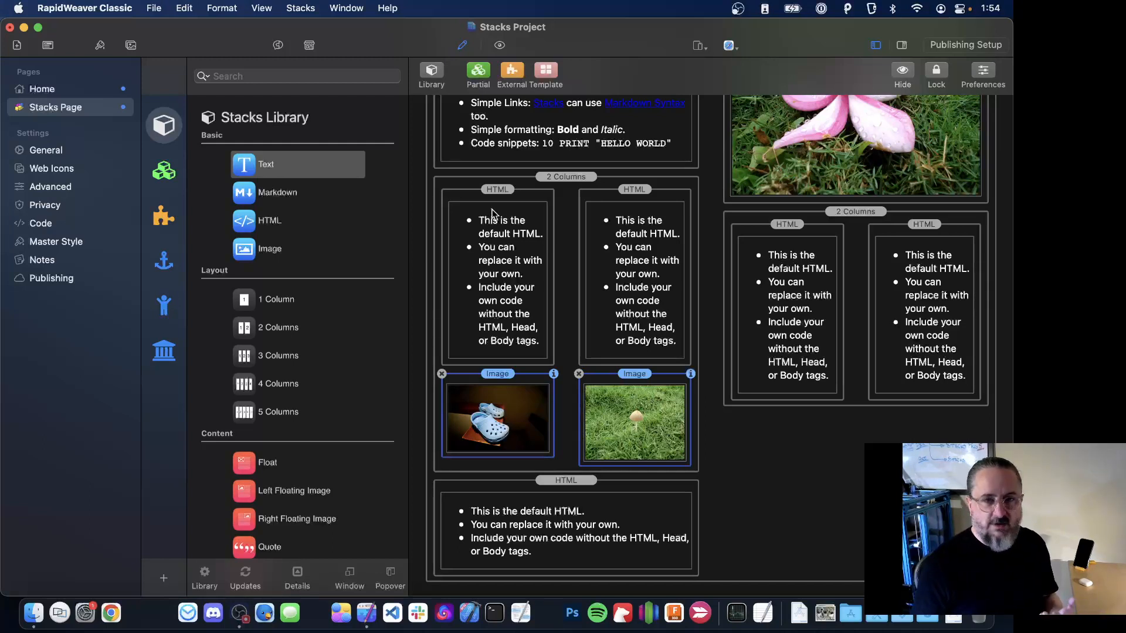
pyautogui.click(301, 8)
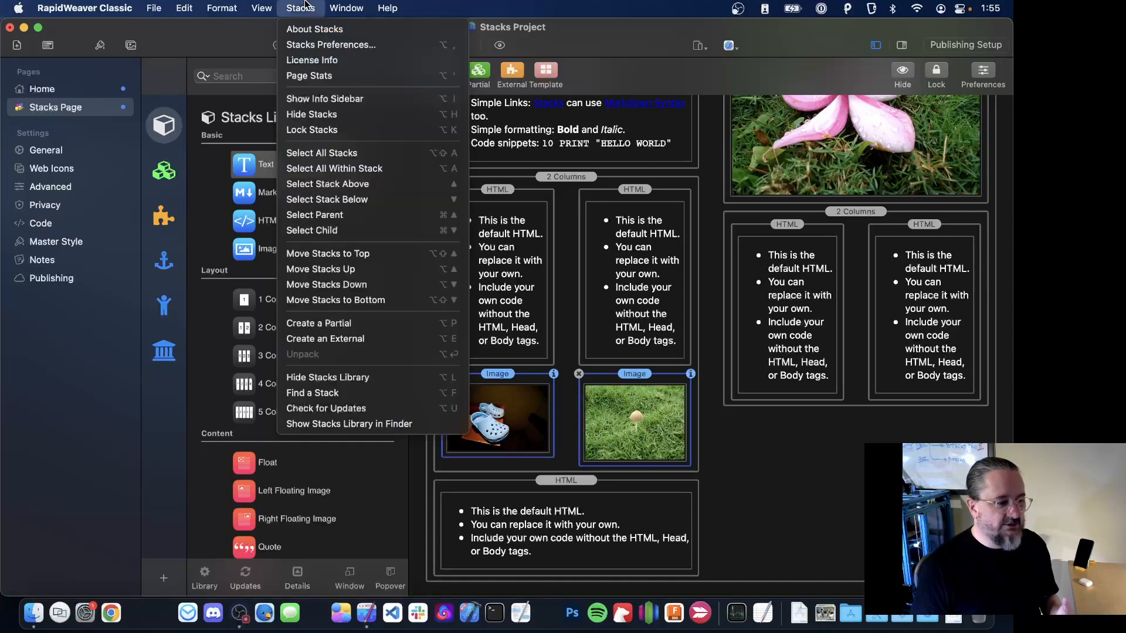
pyautogui.click(340, 269)
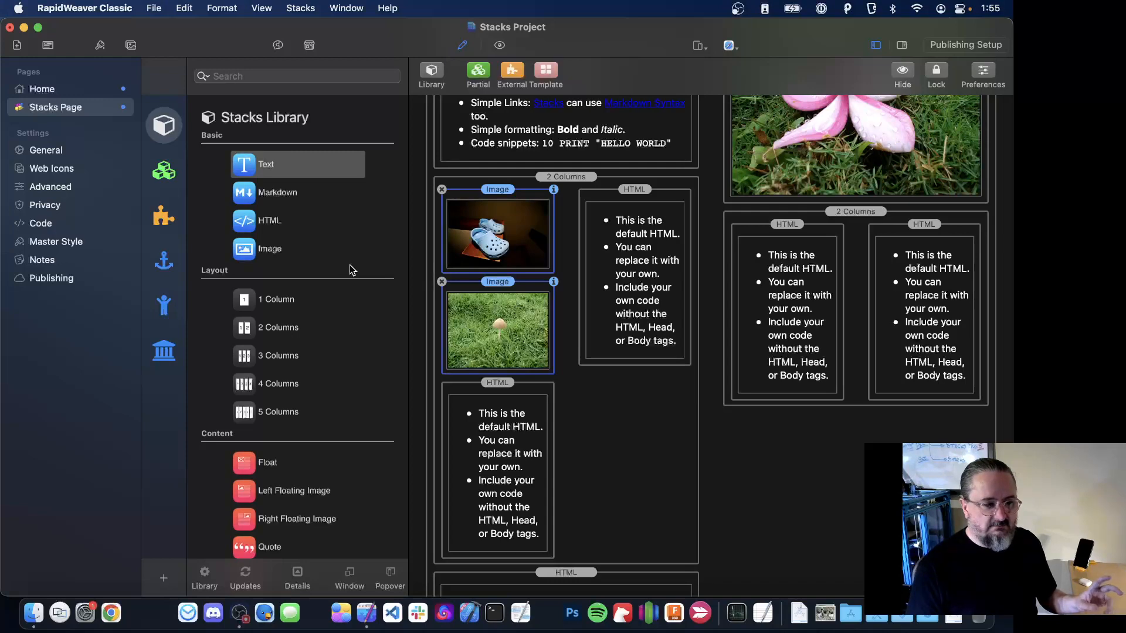
# Undo the last move of the clogs and mushroom image stacks
pyautogui.press('super+z')
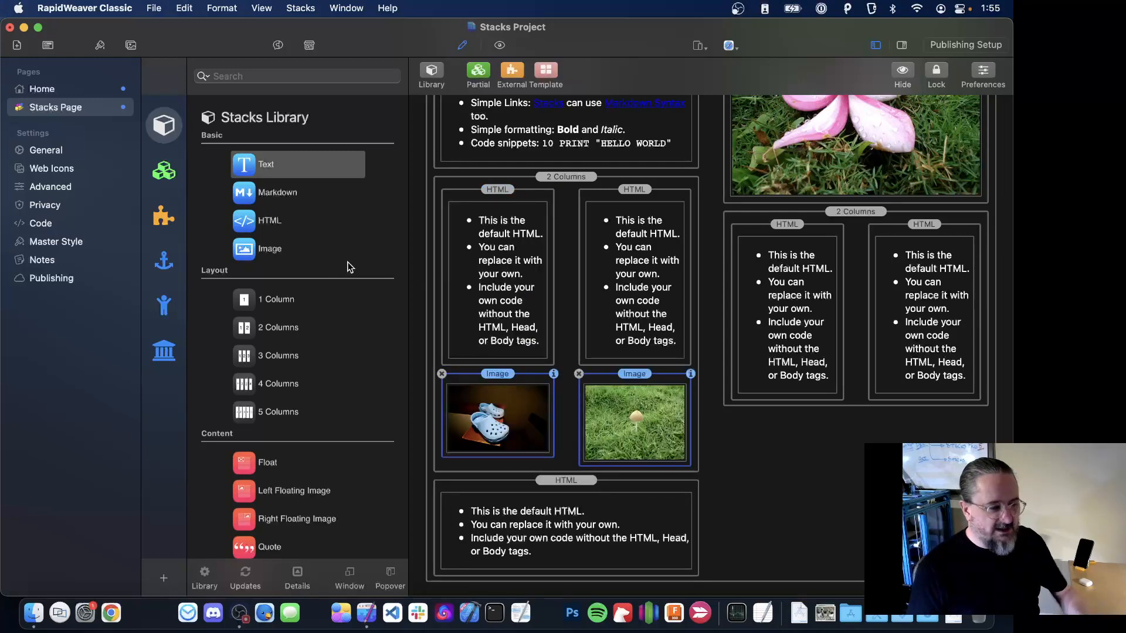
pyautogui.scroll(5, 661, 302)
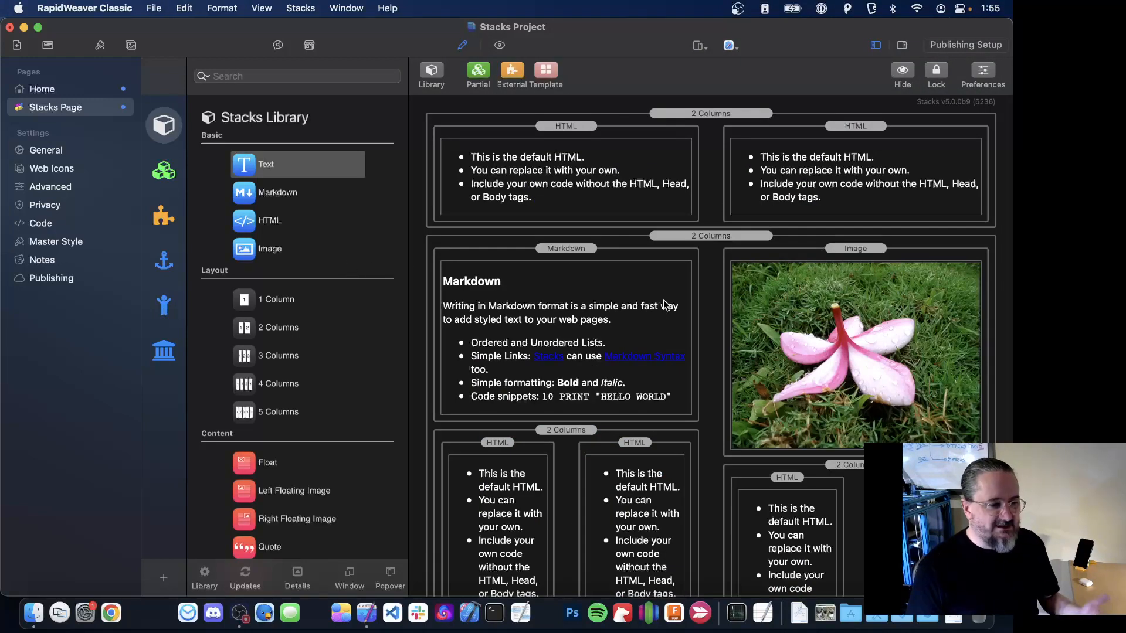
# Select the flower, mushroom and clogs image stacks together and move them to the bottom of the page
pyautogui.click(846, 265)
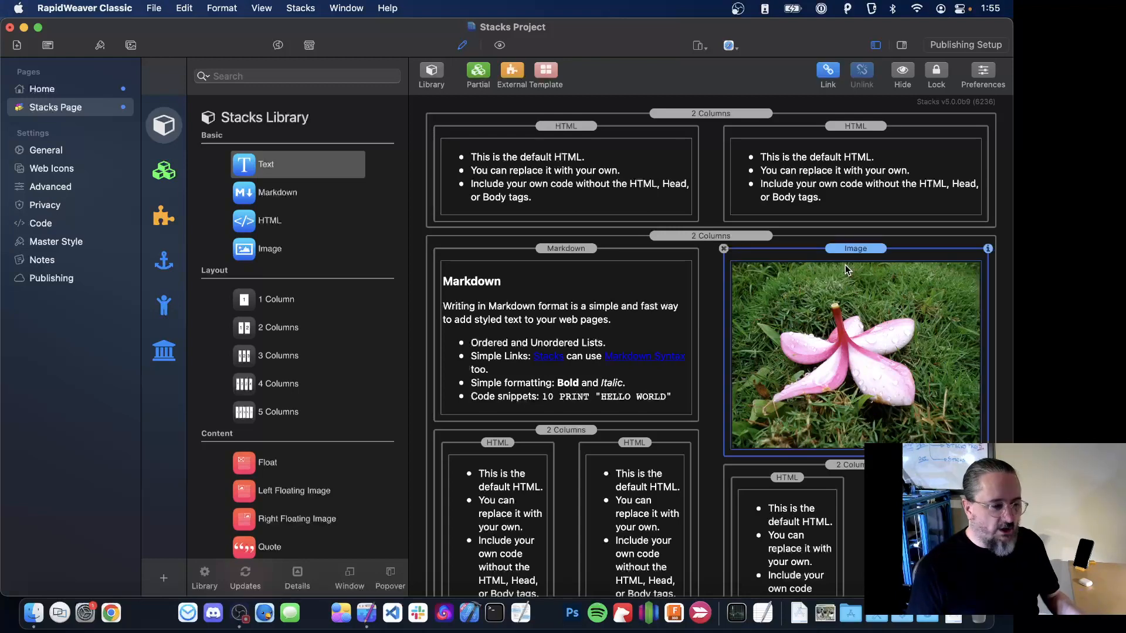
pyautogui.scroll(-5, 620, 296)
pyautogui.keyDown('shift'); pyautogui.click(647, 423); pyautogui.keyUp('shift')
pyautogui.scroll(2, 647, 423)
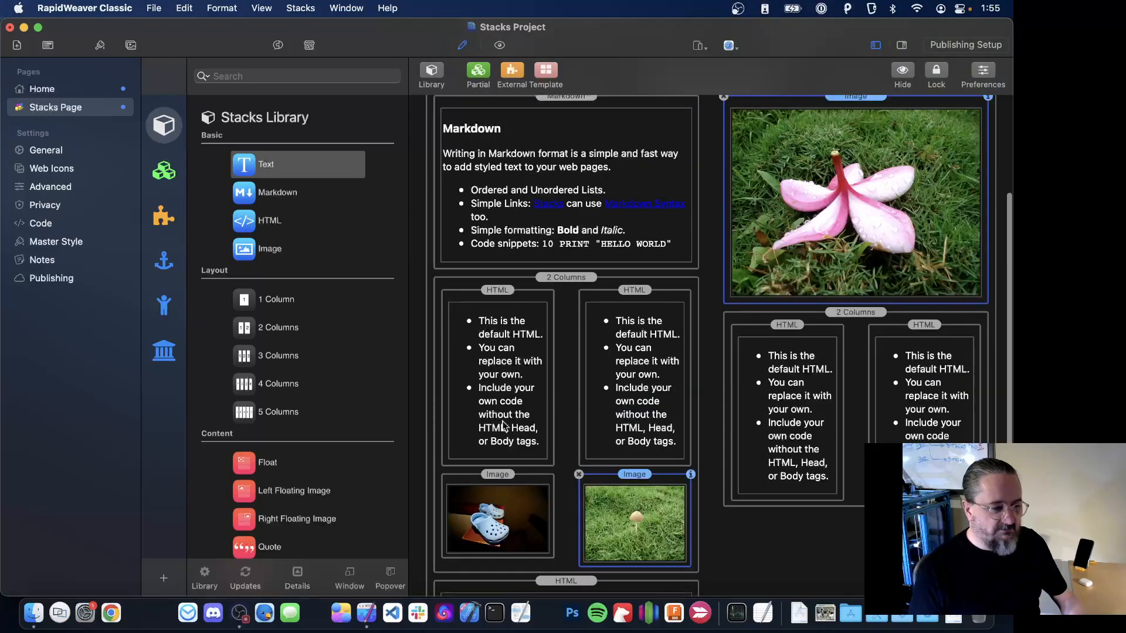
pyautogui.keyDown('shift'); pyautogui.click(501, 536); pyautogui.keyUp('shift')
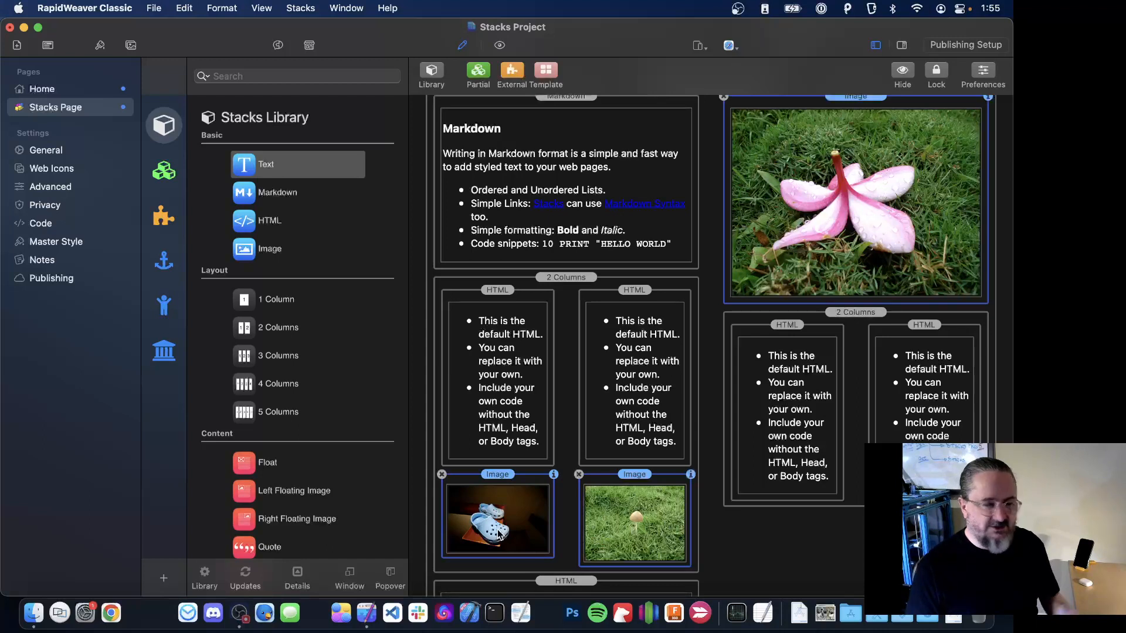
pyautogui.click(305, 6)
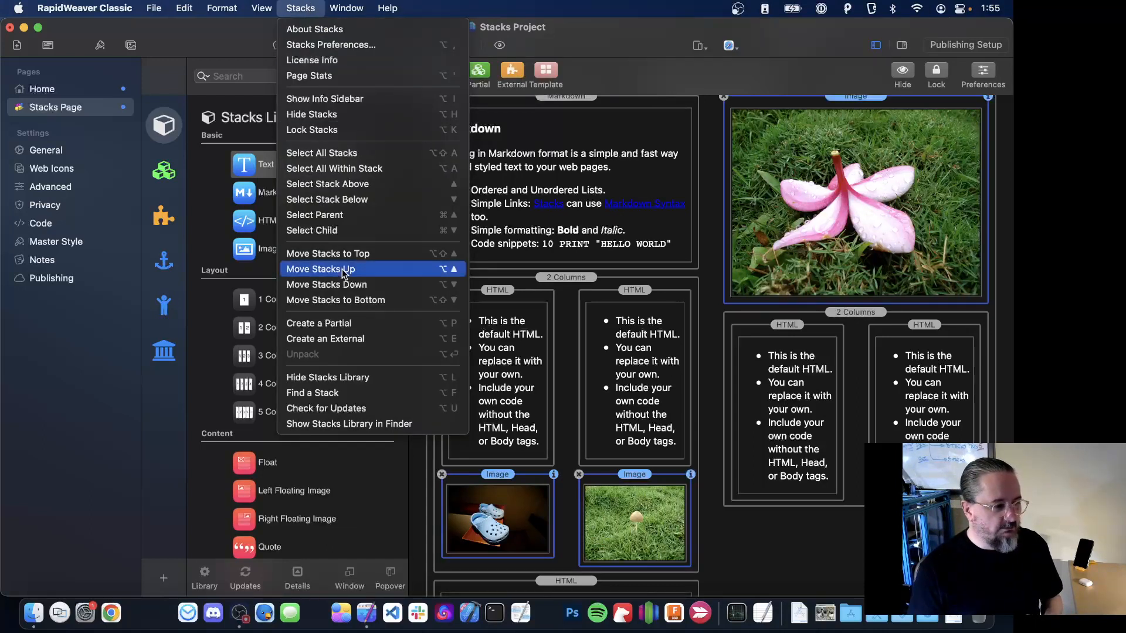
pyautogui.click(345, 301)
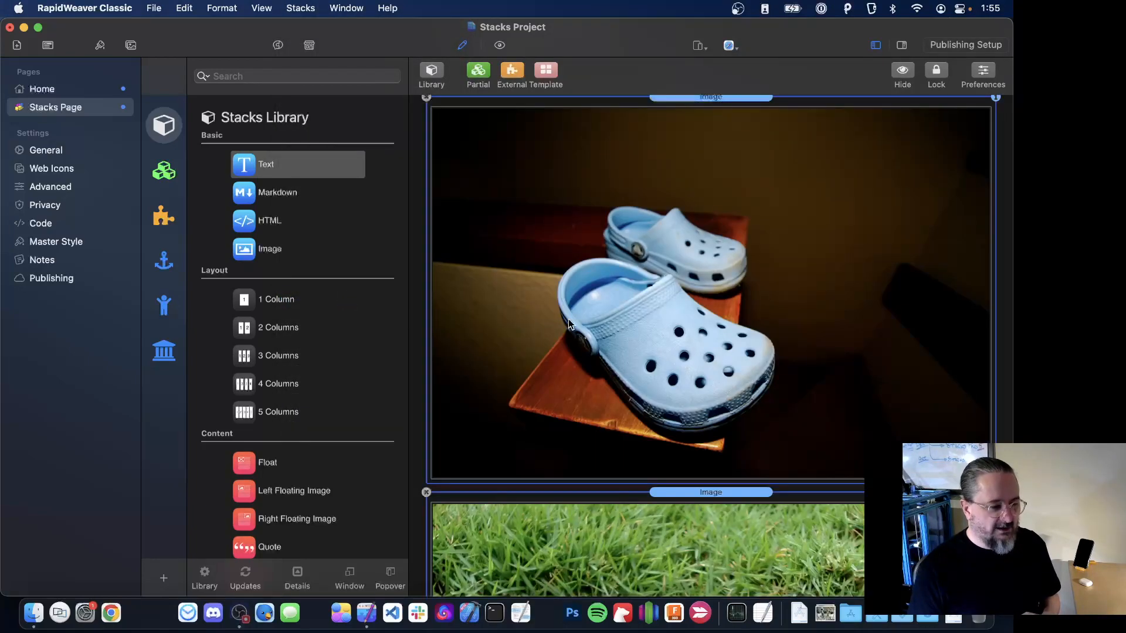
# Review the three moved images and undo their move to the bottom of the page
pyautogui.scroll(-10, 649, 315)
pyautogui.scroll(15, 649, 312)
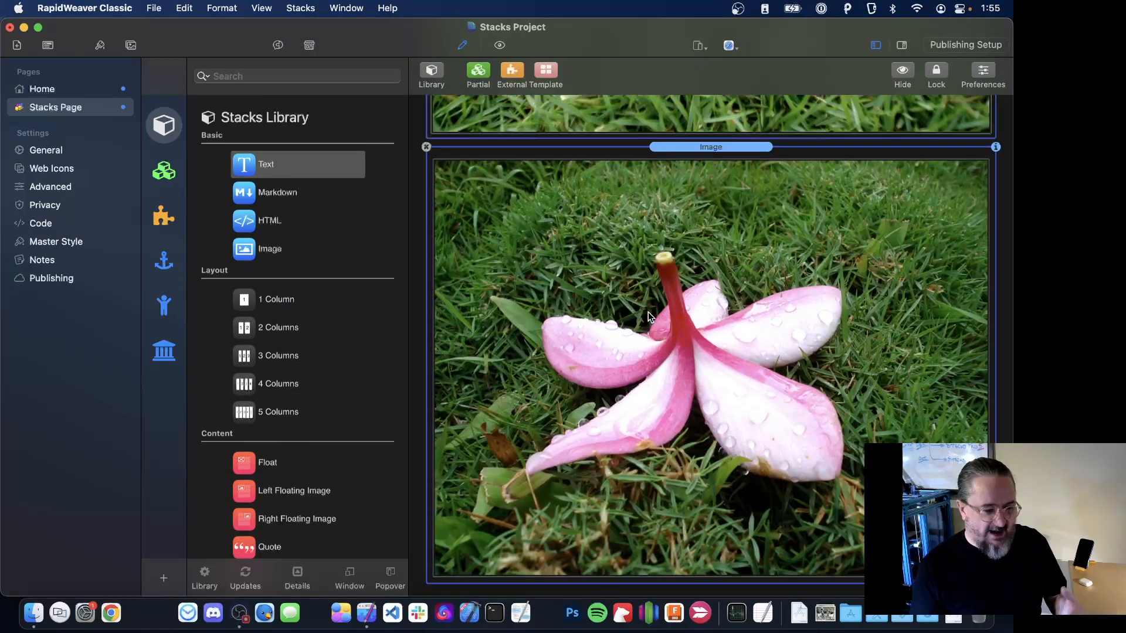
pyautogui.scroll(5, 655, 315)
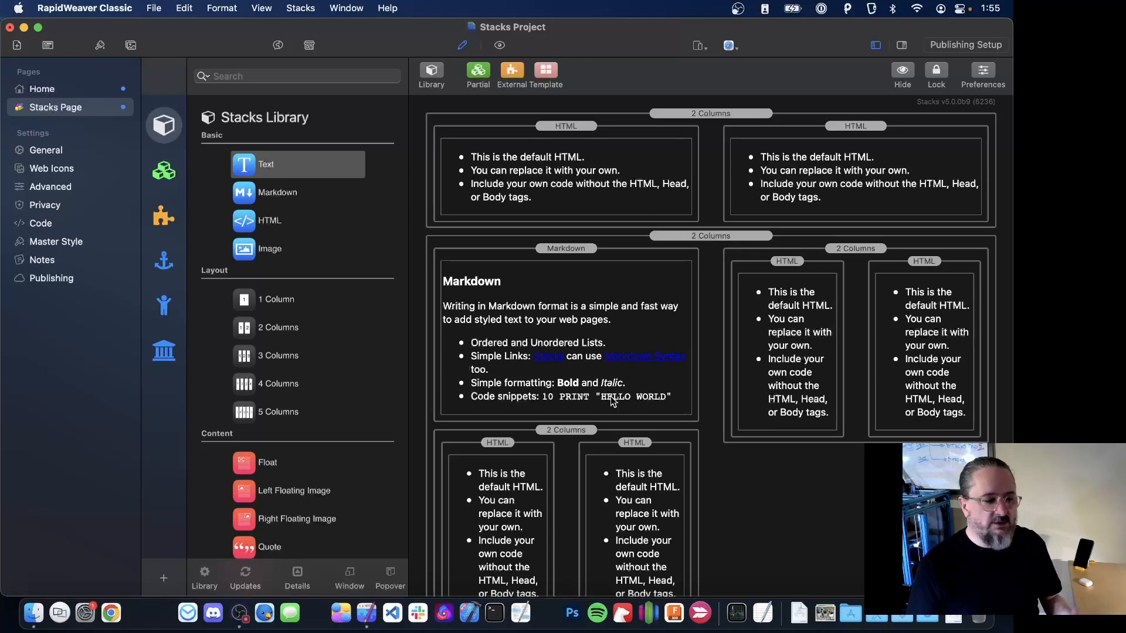
pyautogui.press('super+v')
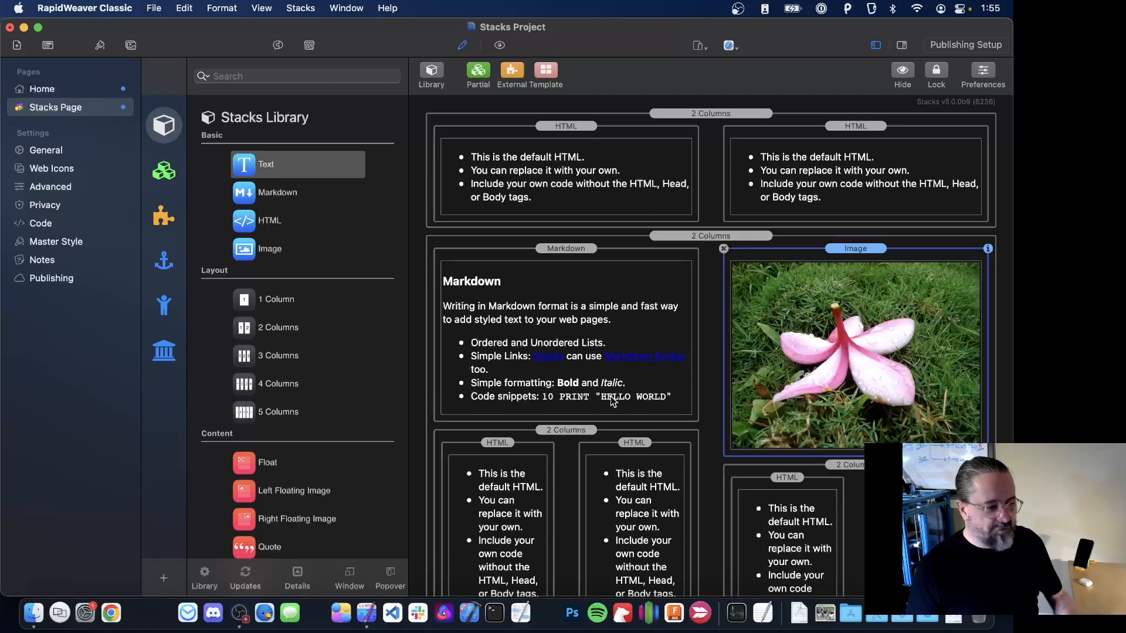
pyautogui.scroll(-5, 587, 355)
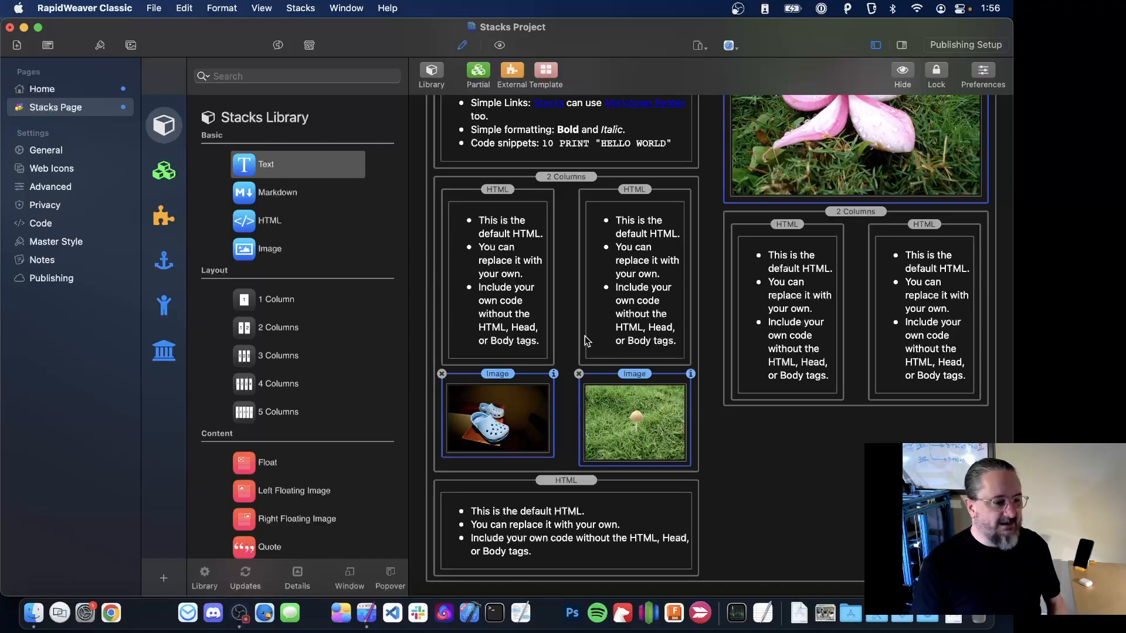
# Select the mushroom image, the flower image and the page's first HTML stack, and create a partial from them
pyautogui.click(669, 523)
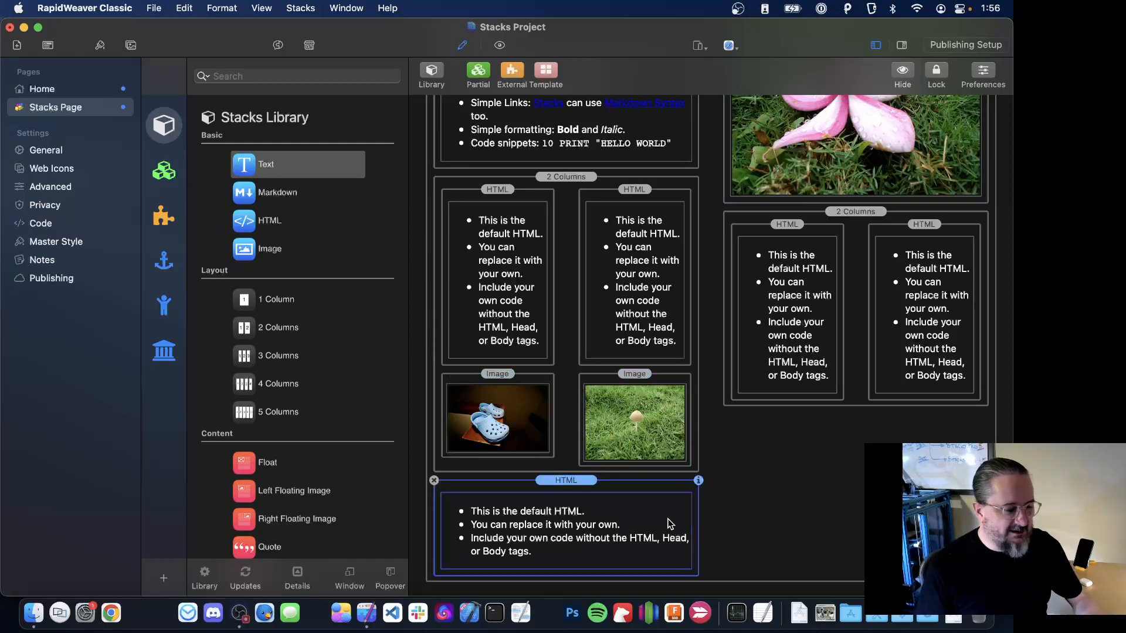
pyautogui.click(661, 436)
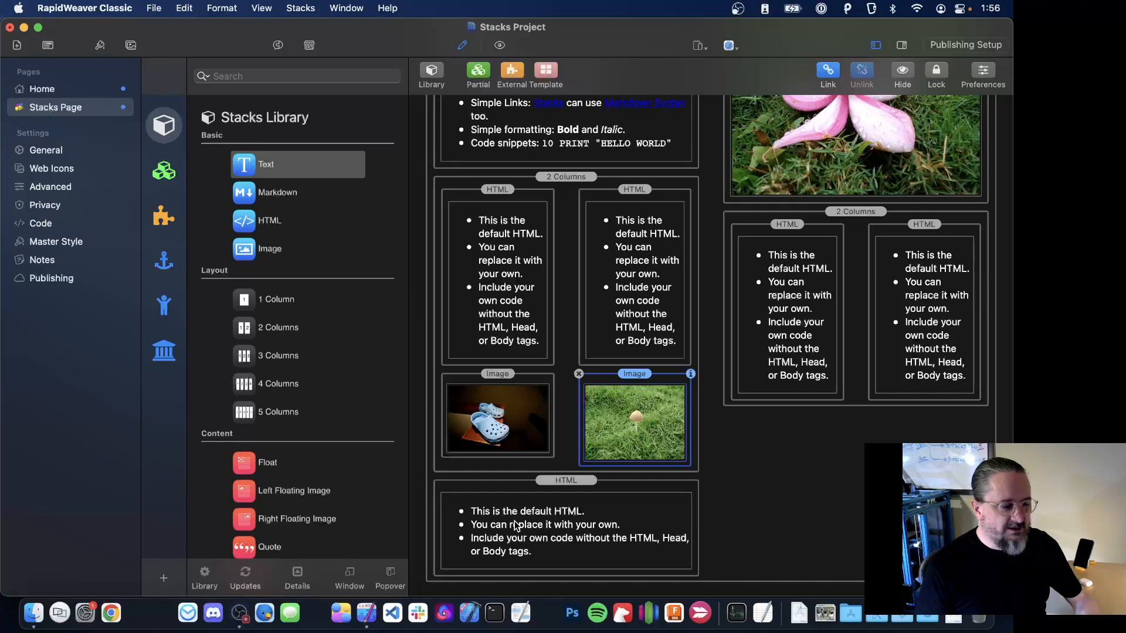
pyautogui.scroll(5, 582, 527)
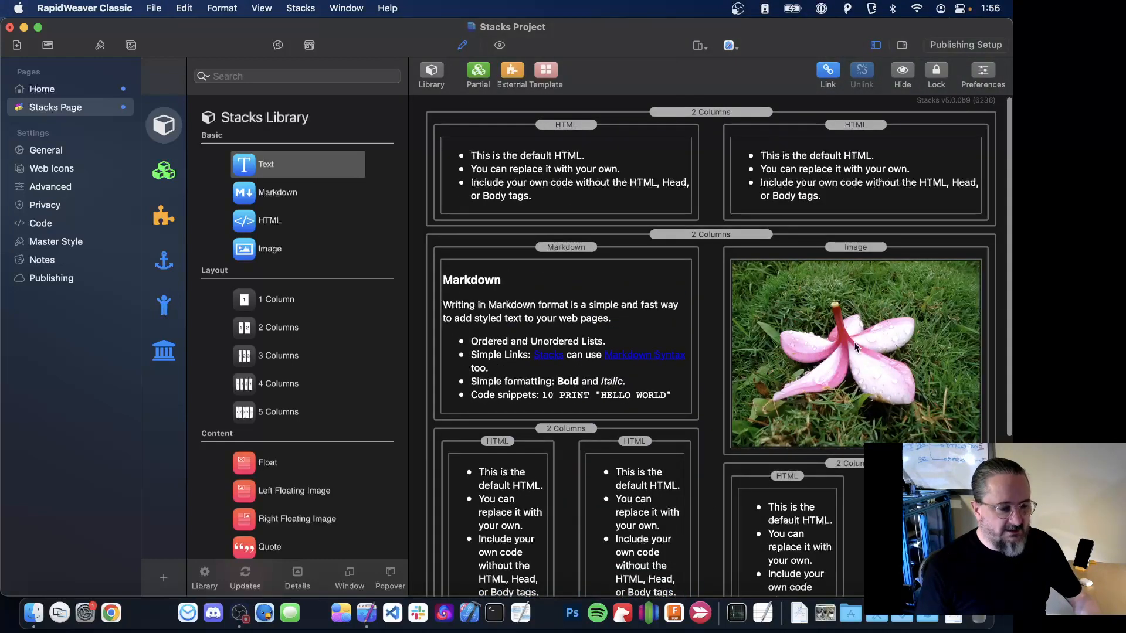
pyautogui.click(855, 340)
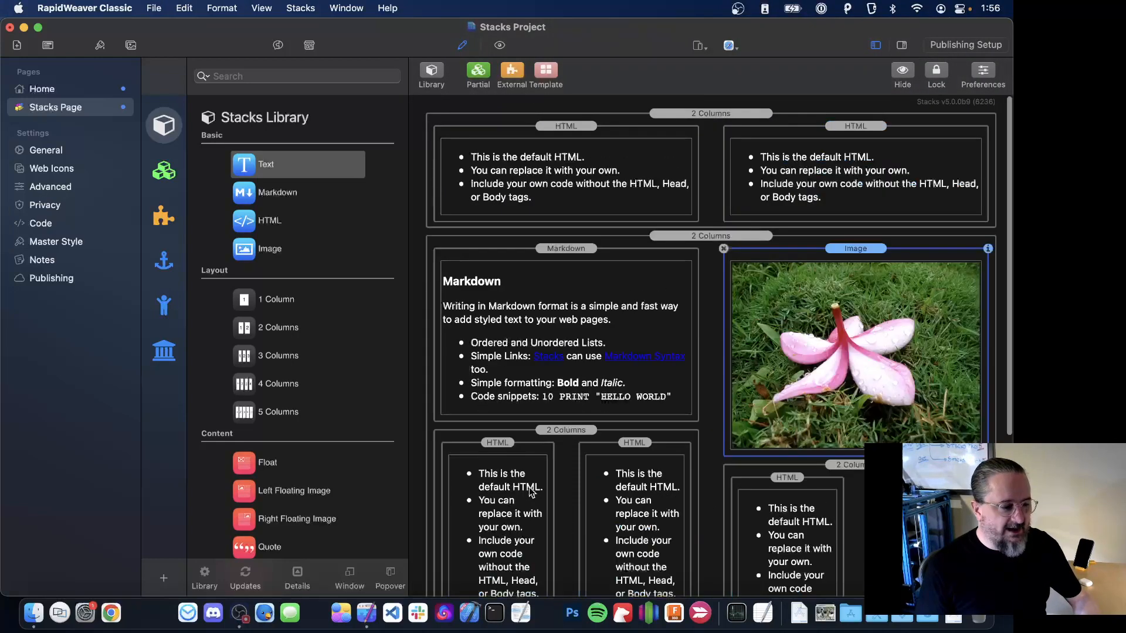
pyautogui.click(526, 166)
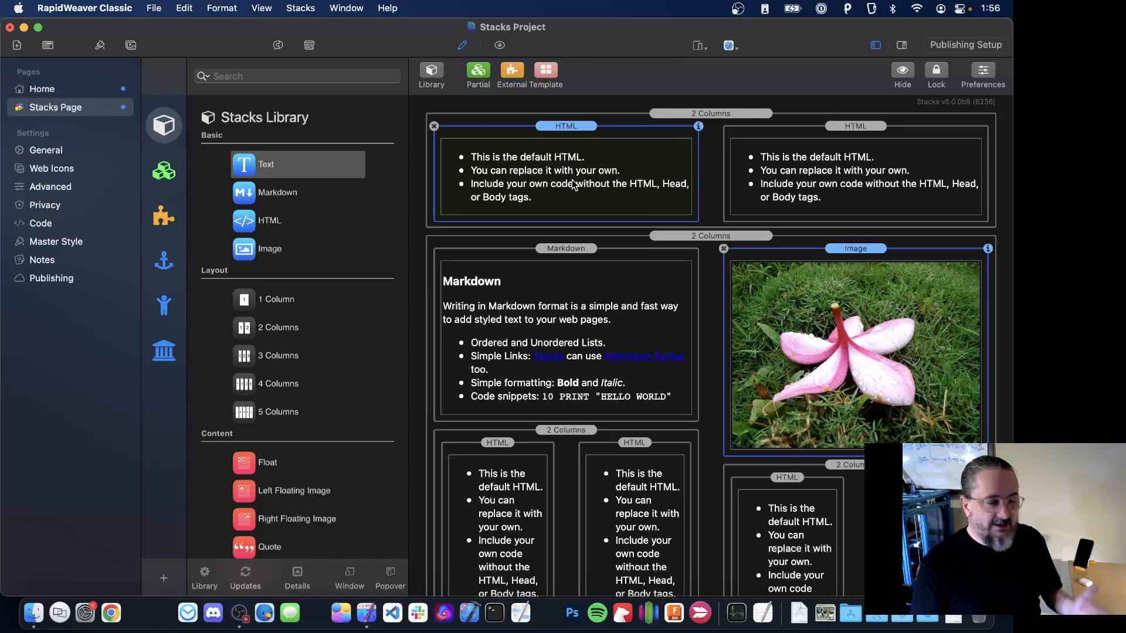
pyautogui.click(302, 6)
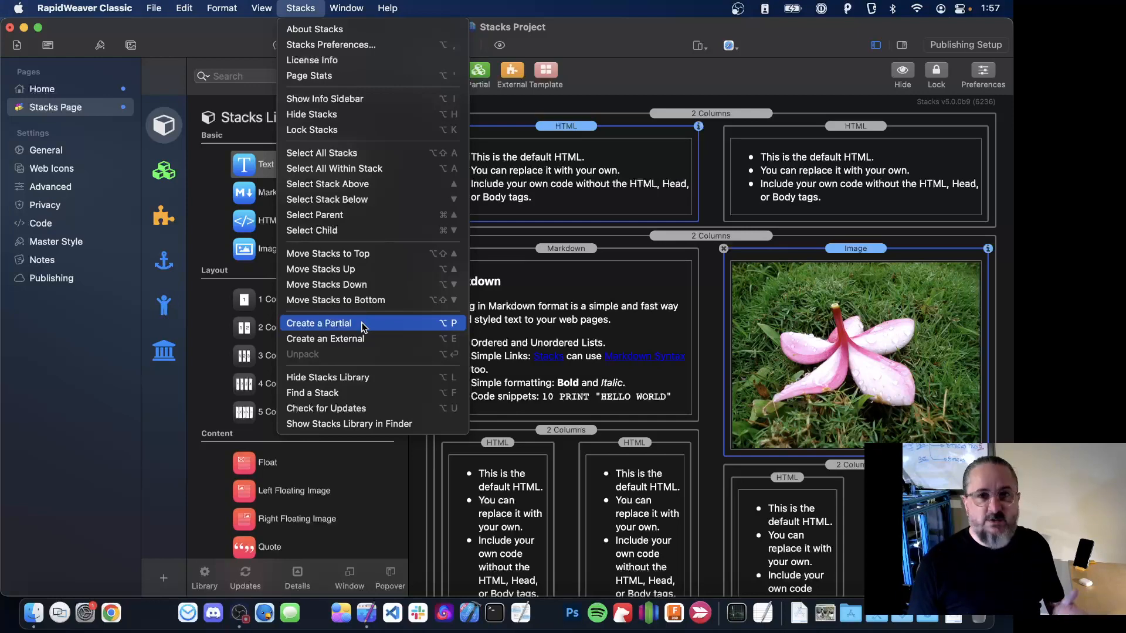
pyautogui.click(435, 332)
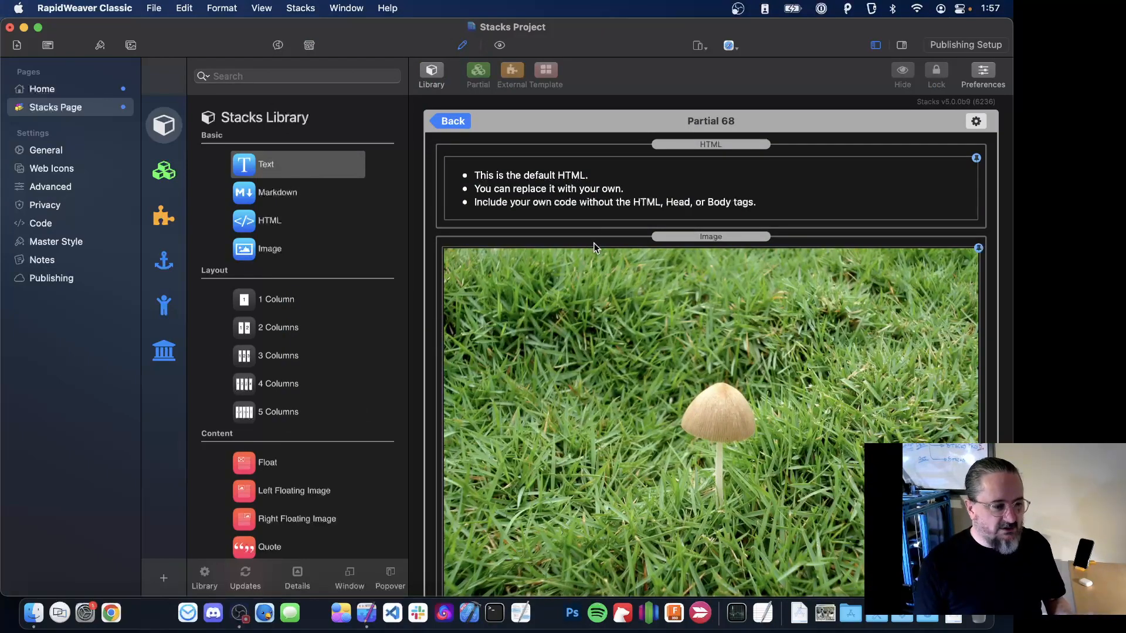
# Review the contents of the new partial and return to the page
pyautogui.scroll(-10, 610, 338)
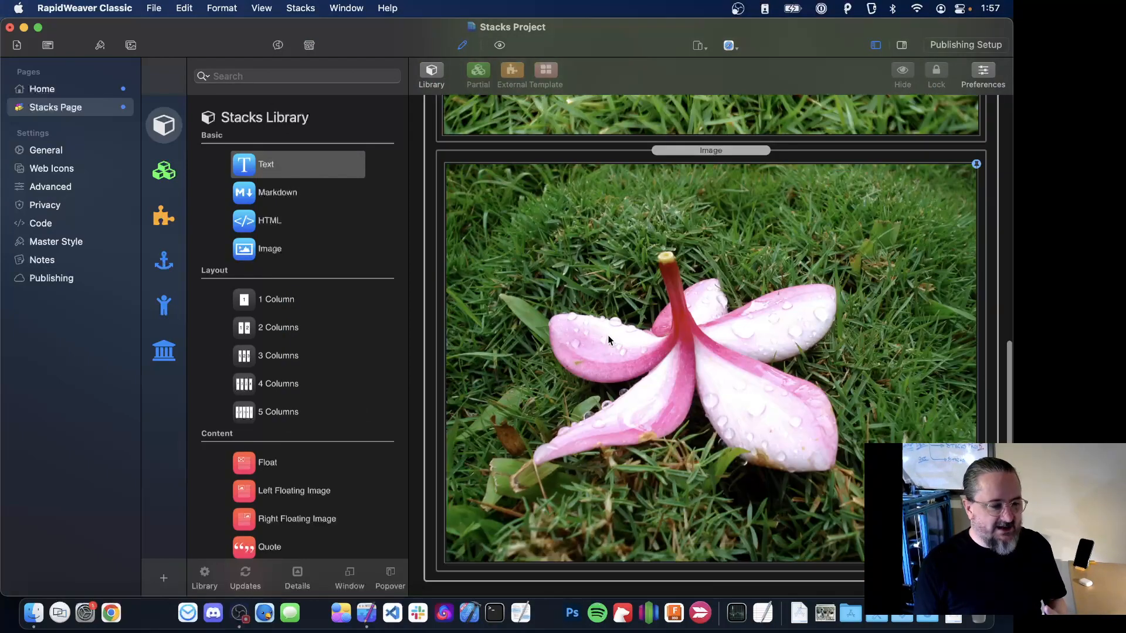
pyautogui.scroll(10, 610, 341)
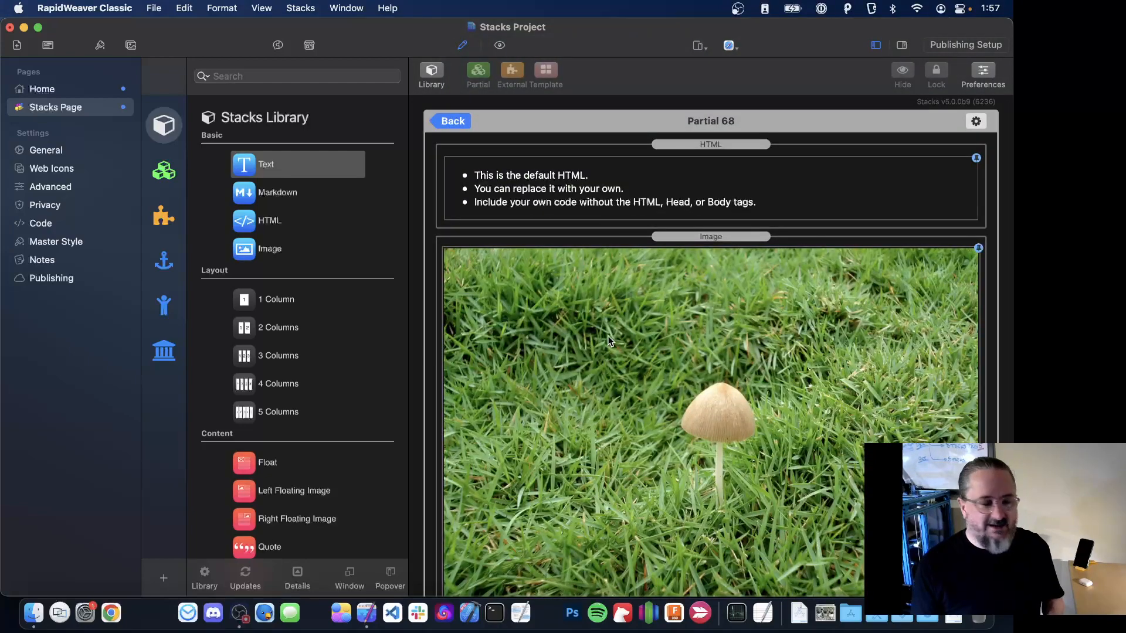
pyautogui.click(453, 119)
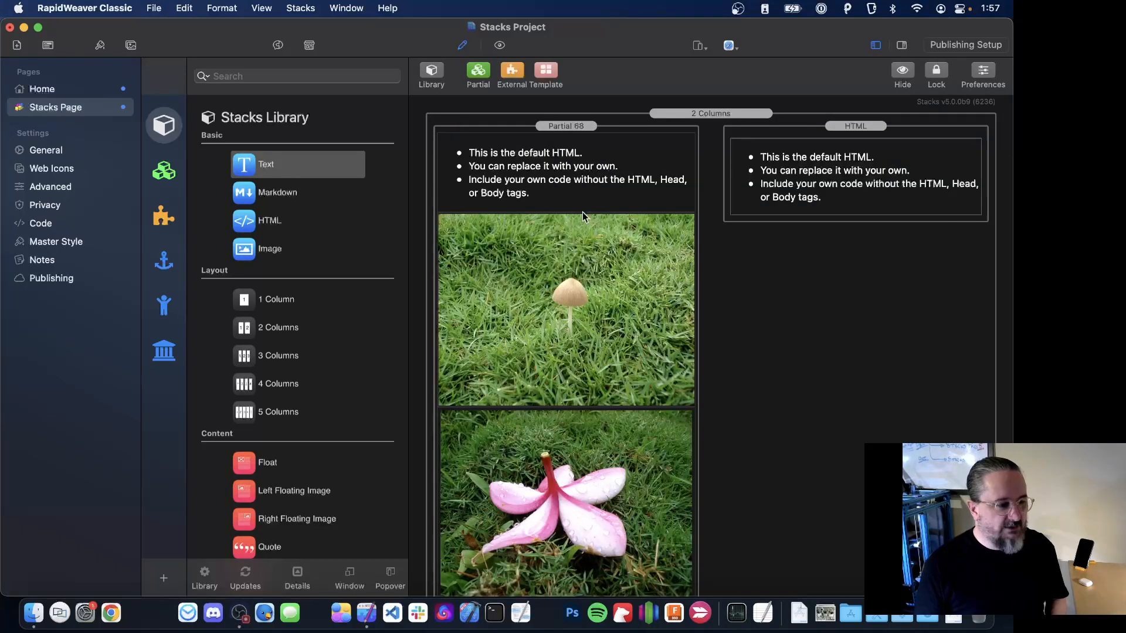
# Select the new partial in the first 2 Columns stack and unpack it into separate stacks
pyautogui.click(519, 174)
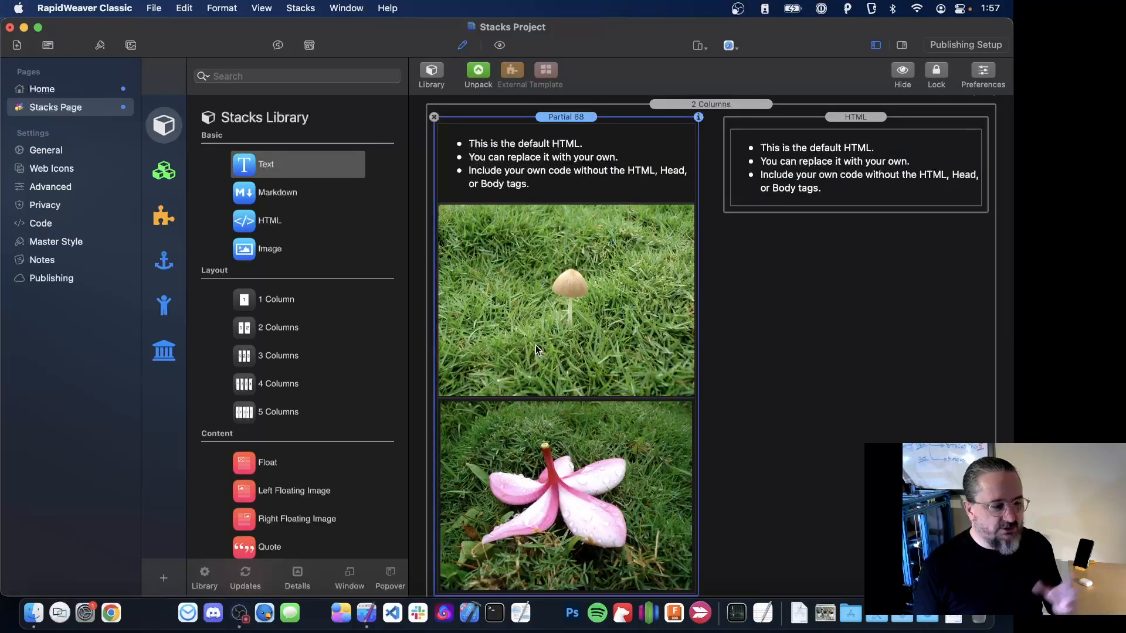
pyautogui.scroll(-5, 536, 345)
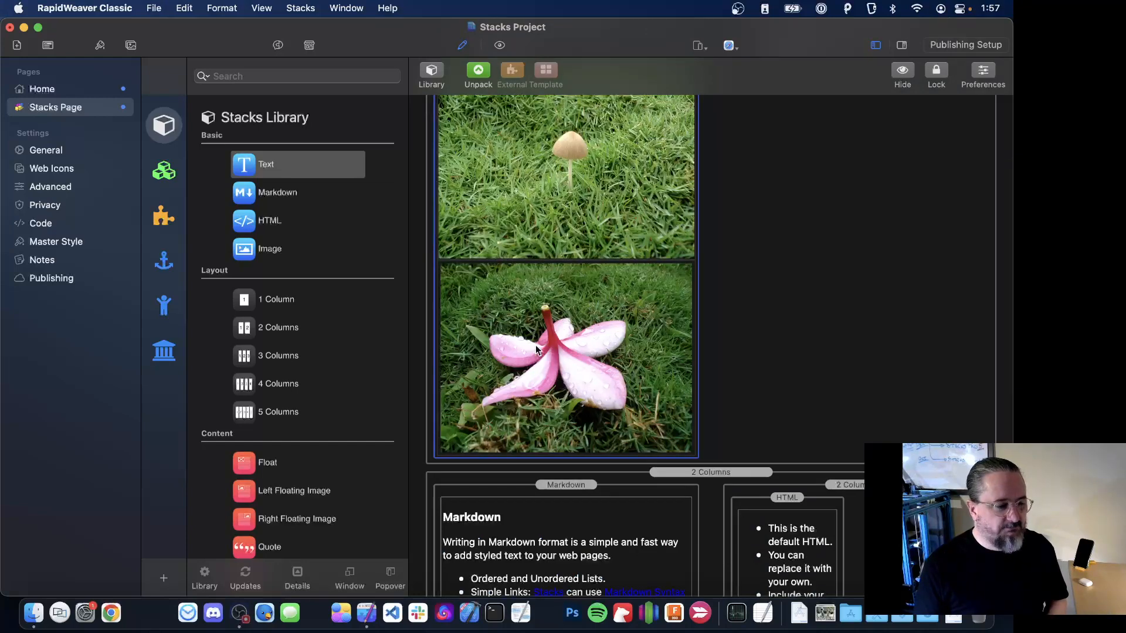
pyautogui.scroll(5, 536, 351)
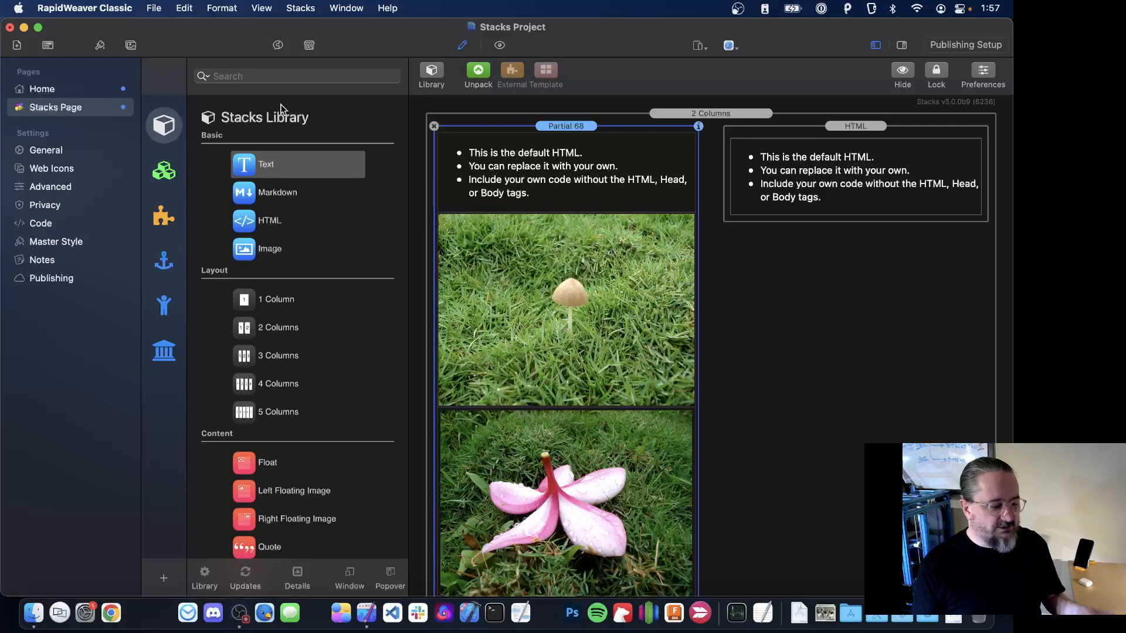
pyautogui.click(297, 8)
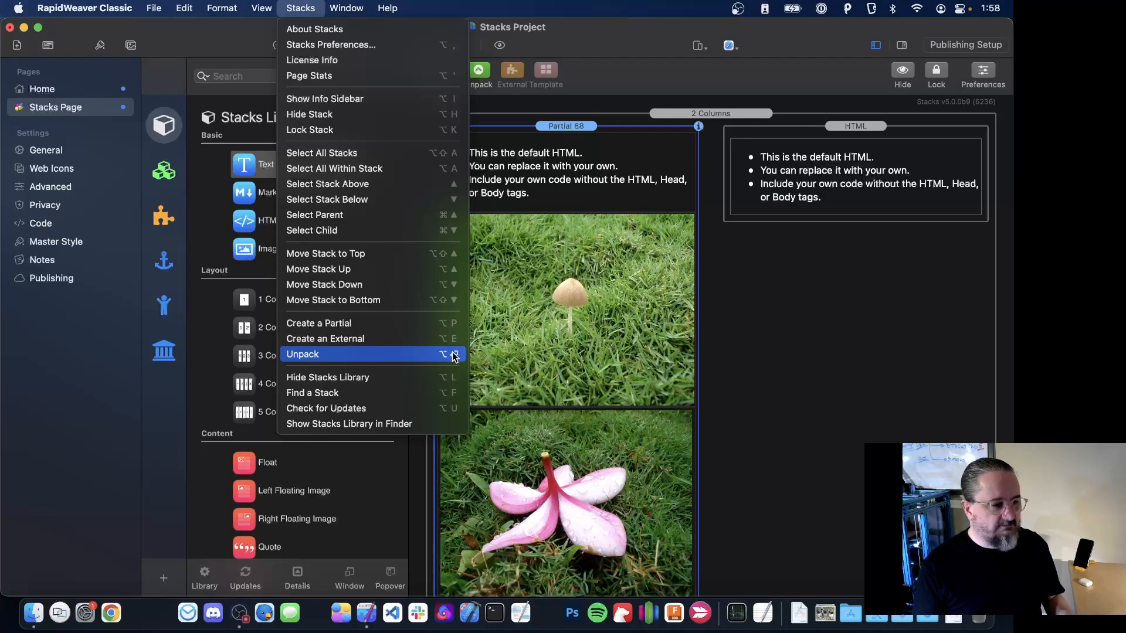
pyautogui.click(745, 347)
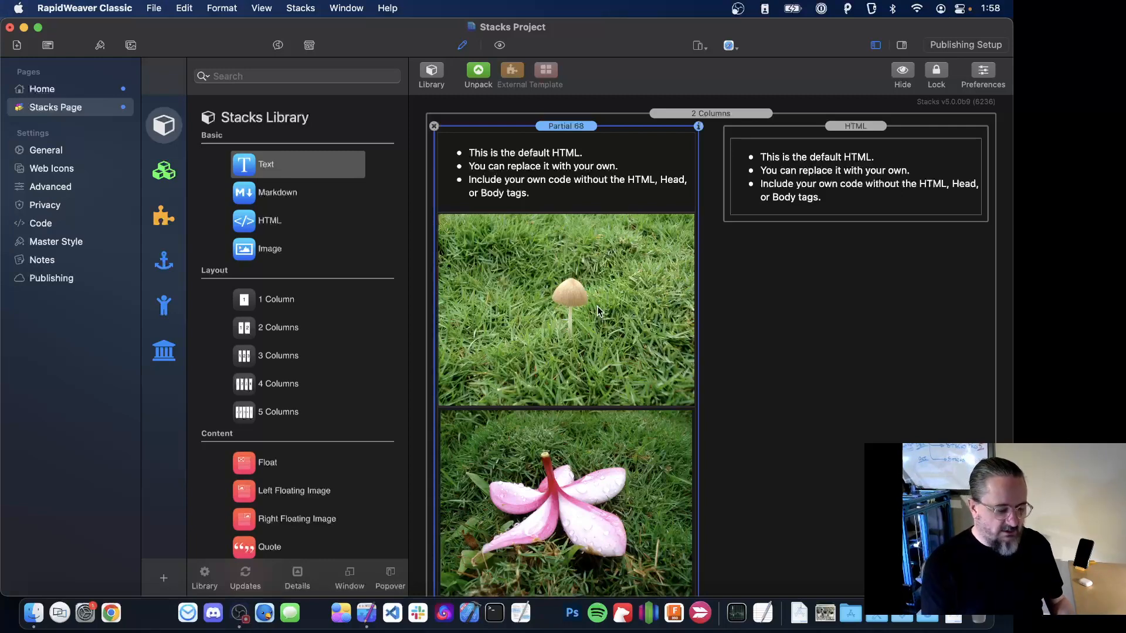
pyautogui.press('super+shift+u')
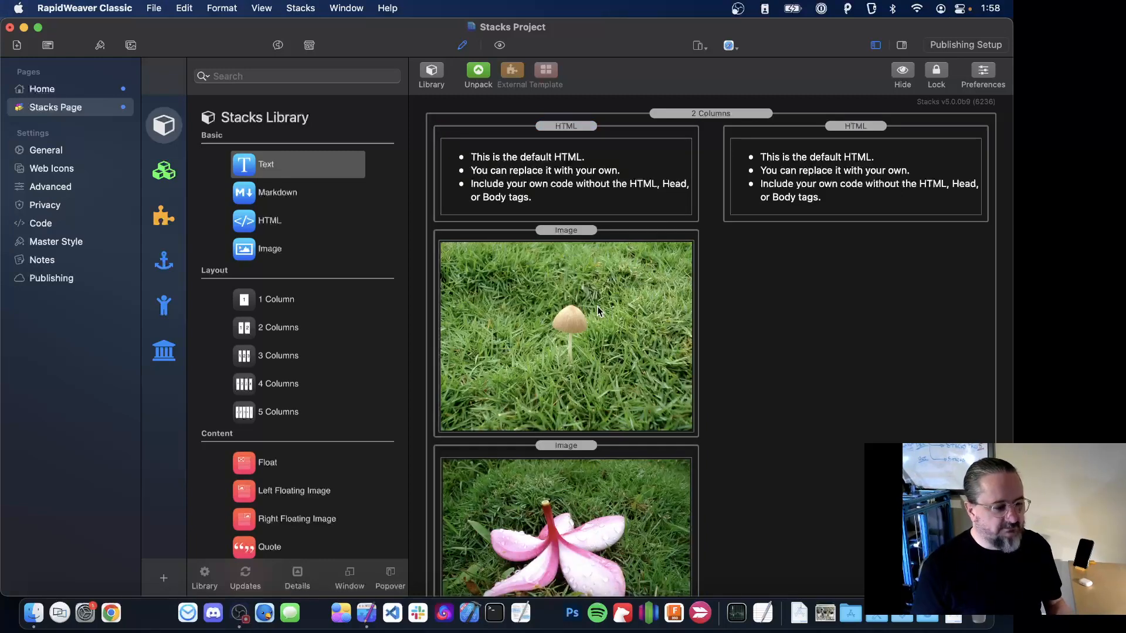
# Review the unpacked stacks, and undo both the unpacking and the creation of the partial
pyautogui.scroll(-10, 597, 306)
pyautogui.scroll(8, 596, 308)
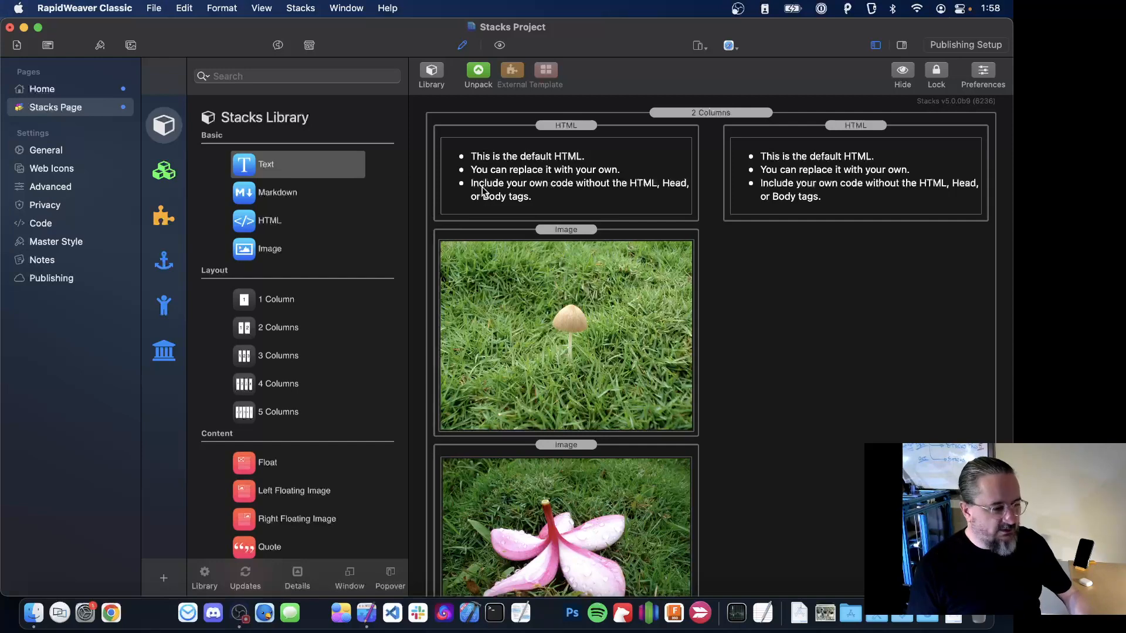
pyautogui.press('super+z')
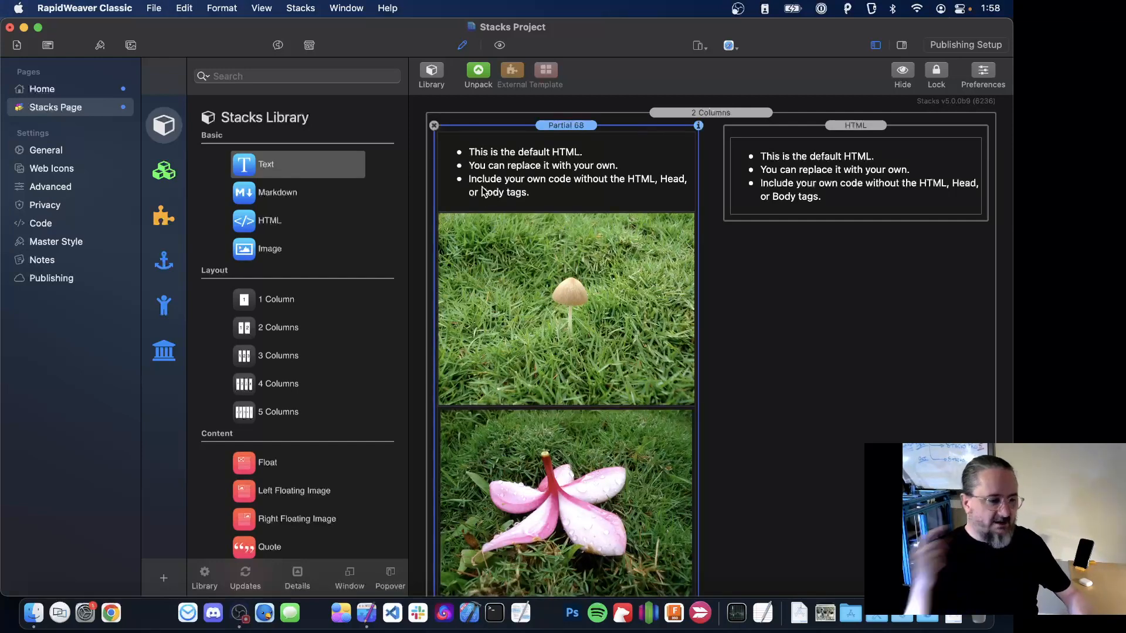
pyautogui.press('super+z')
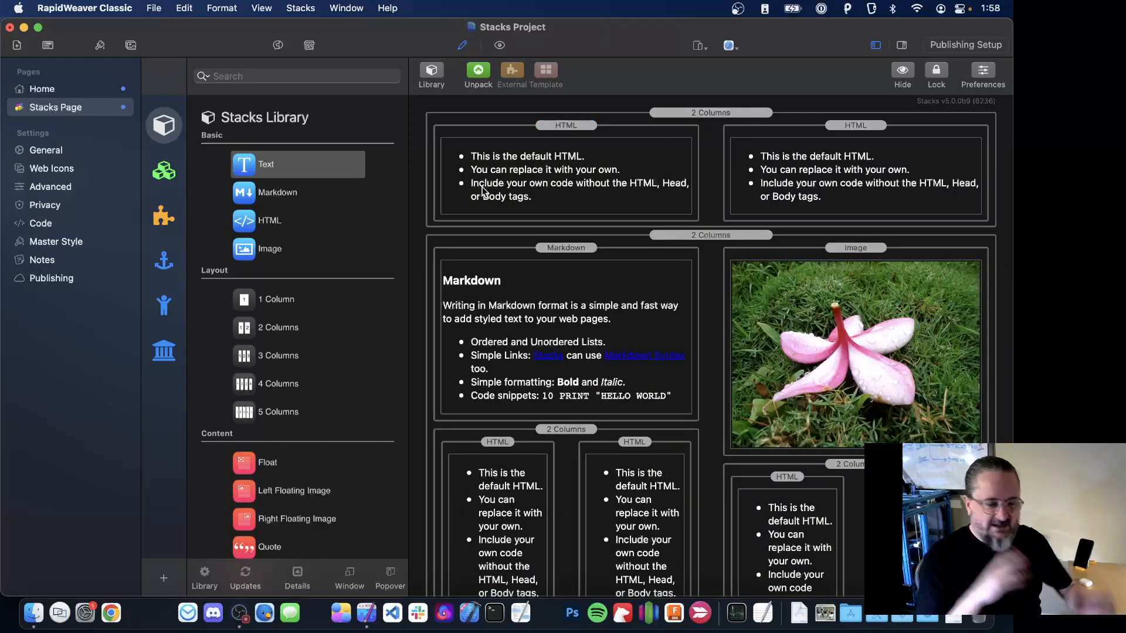